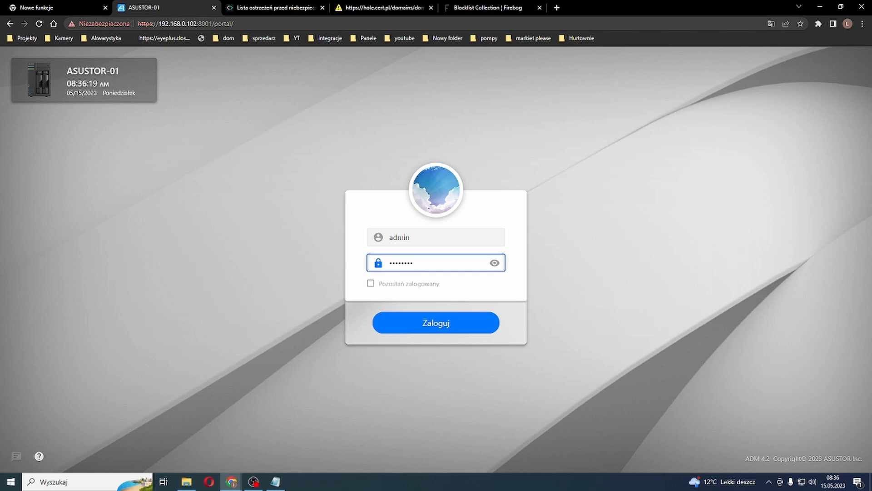
# Step: Log in to the ASUSTOR NAS portal as admin with the account password
pyautogui.write('***********')
pyautogui.press('Tab')
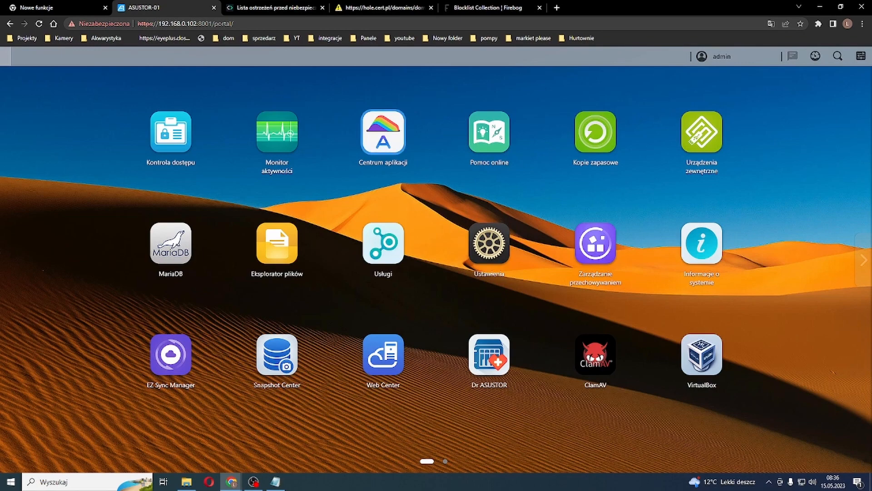
# Step: Search Centrum aplikacji on the NAS for "pihol"
pyautogui.click(382, 131)
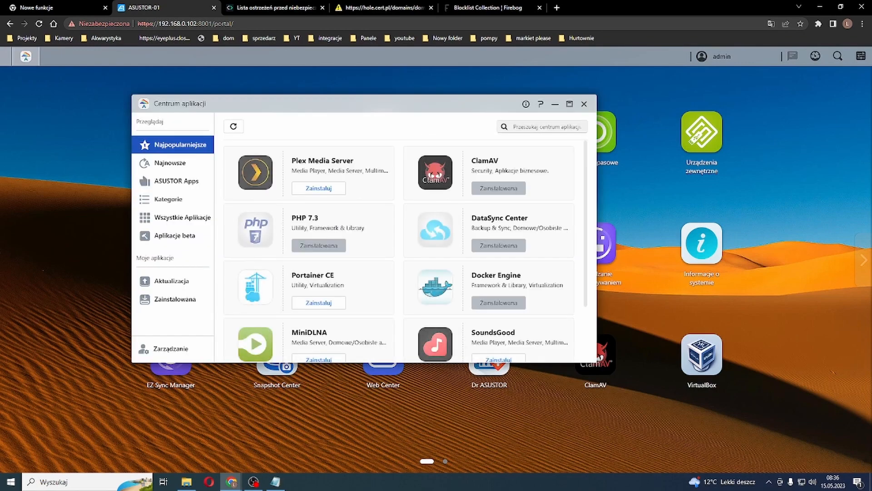
pyautogui.click(543, 127)
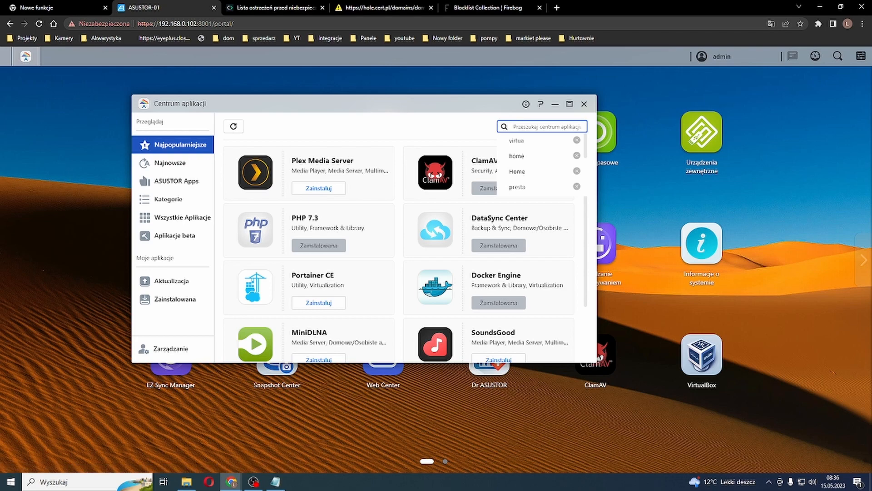
pyautogui.write('pi hol')
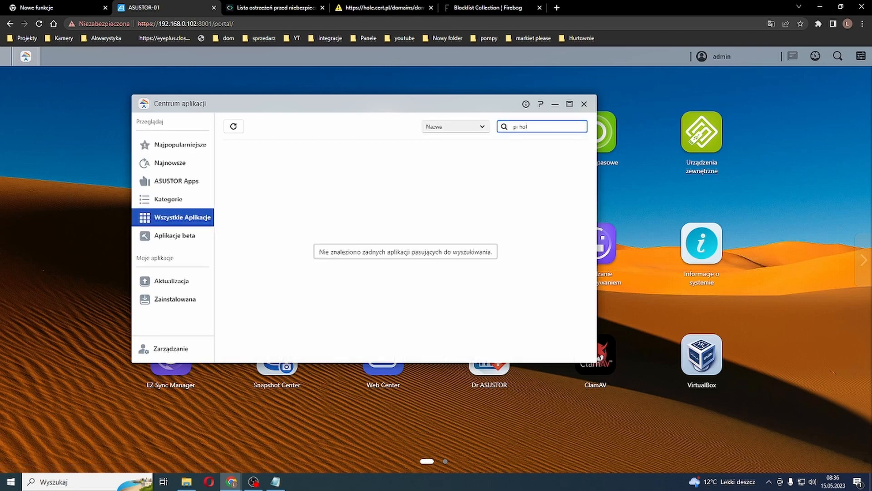
pyautogui.press('BackSpace')
pyautogui.press('BackSpace')
pyautogui.press('BackSpace')
pyautogui.press('BackSpace')
pyautogui.press('BackSpace')
pyautogui.write('ihol')
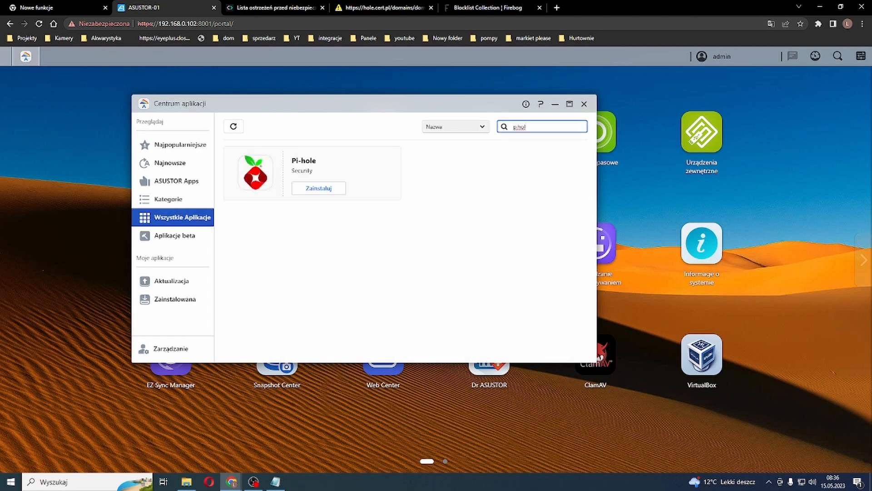
# Step: Install Pi-hole with port forwarding left enabled, and close Centrum aplikacji once the installation is done
pyautogui.click(318, 188)
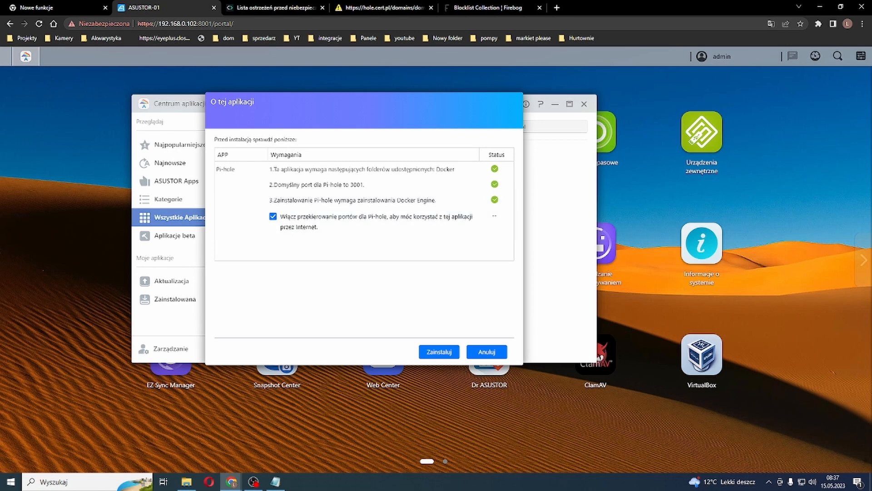
pyautogui.click(439, 352)
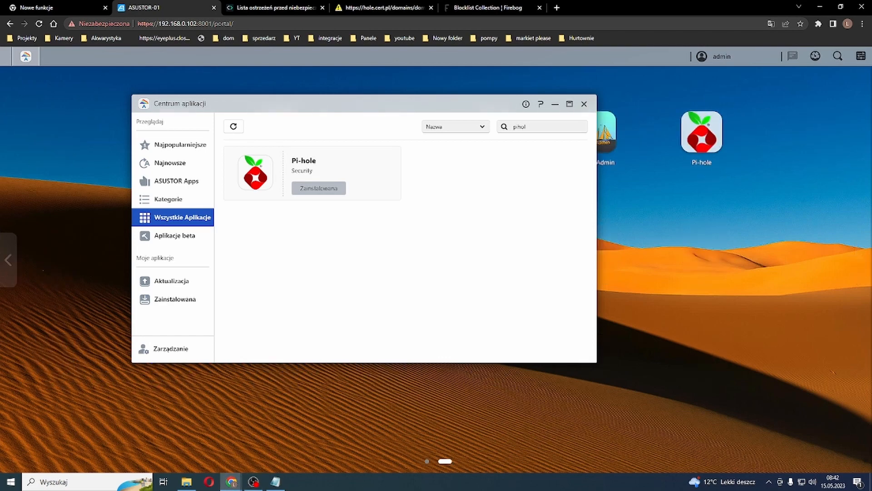
pyautogui.click(584, 104)
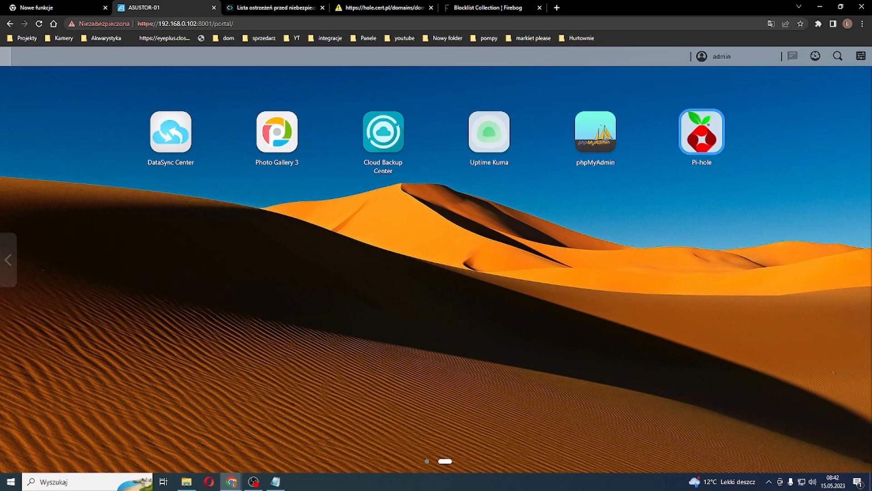
# Step: Open the Pi-hole web interface from the NAS desktop and log in with the Pi-hole password
pyautogui.click(701, 132)
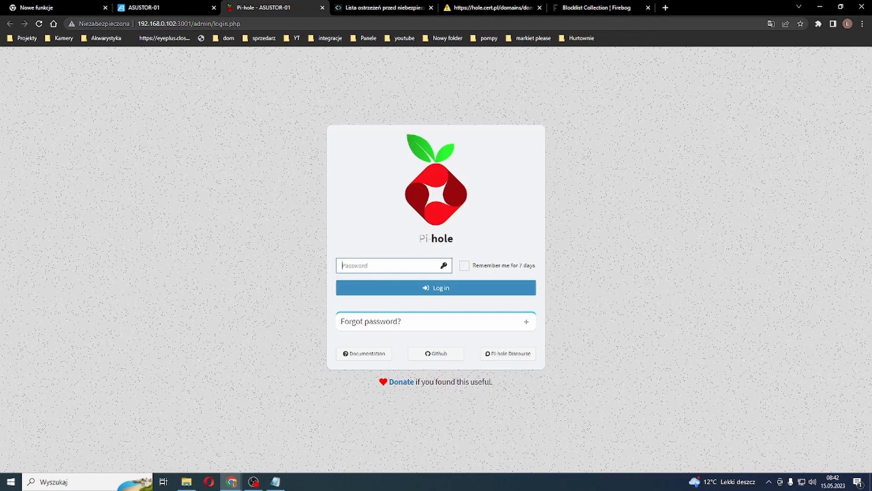
pyautogui.click(436, 288)
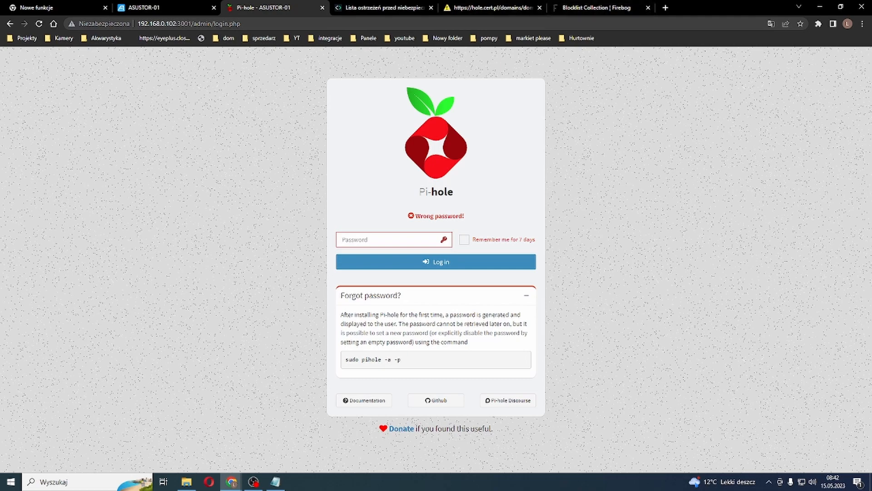
pyautogui.doubleClick(381, 359)
pyautogui.click(382, 239)
pyautogui.hotkey('ctrl', 'v')
pyautogui.press('Return')
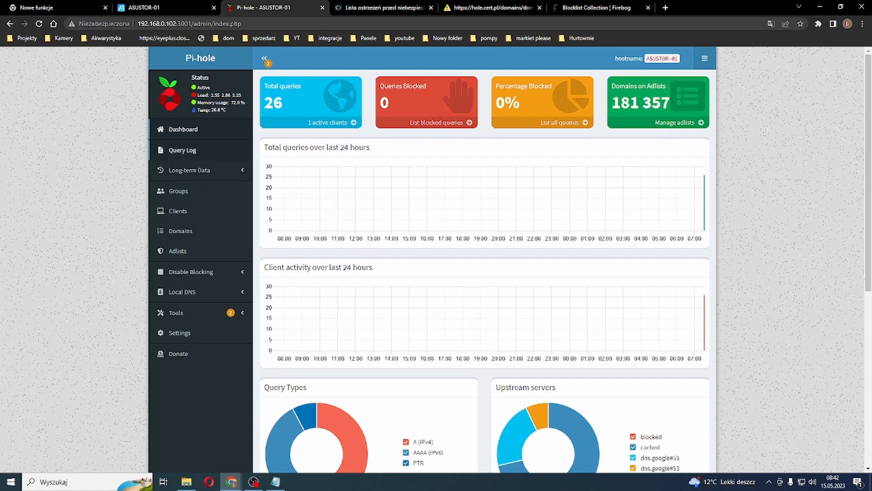
# Step: Reload the Pi-hole login page, resubmit the form and log in again with the Pi-hole password
pyautogui.click(181, 150)
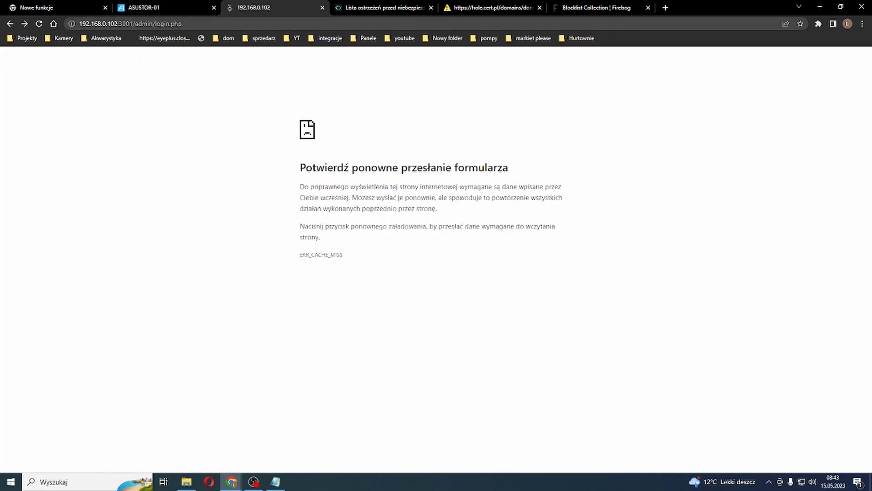
pyautogui.press('F5')
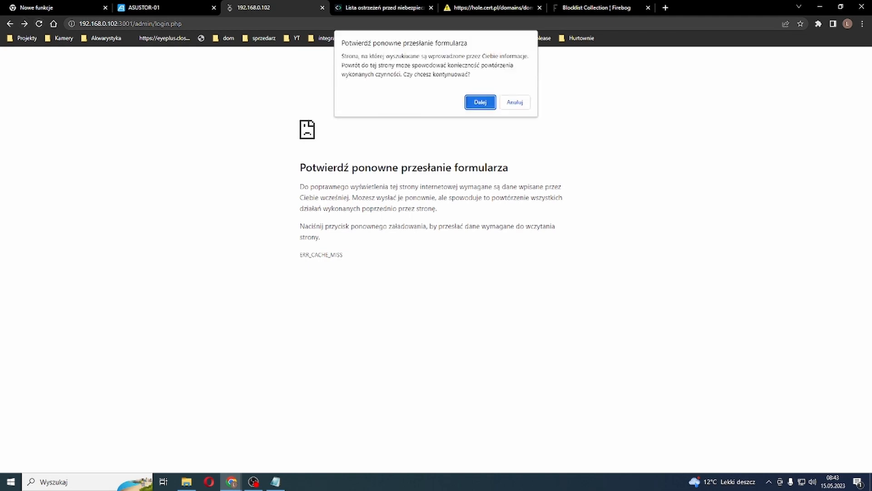
pyautogui.press('Return')
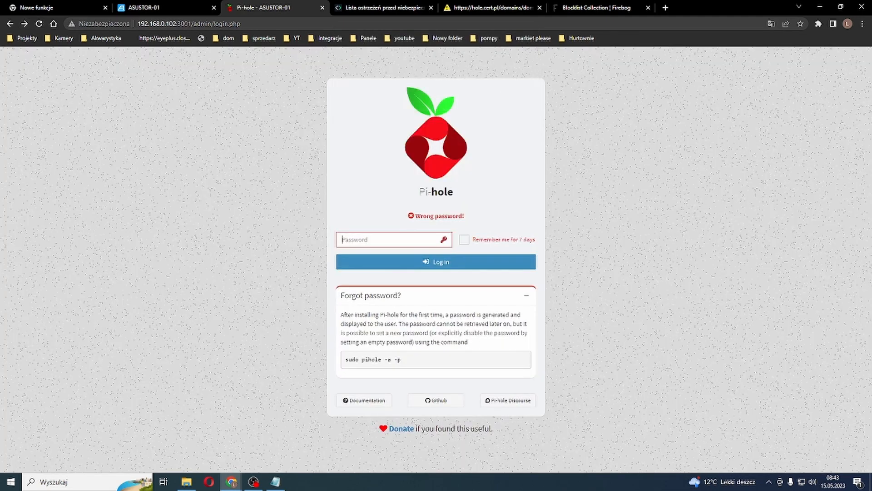
pyautogui.write('•••••')
pyautogui.press('Return')
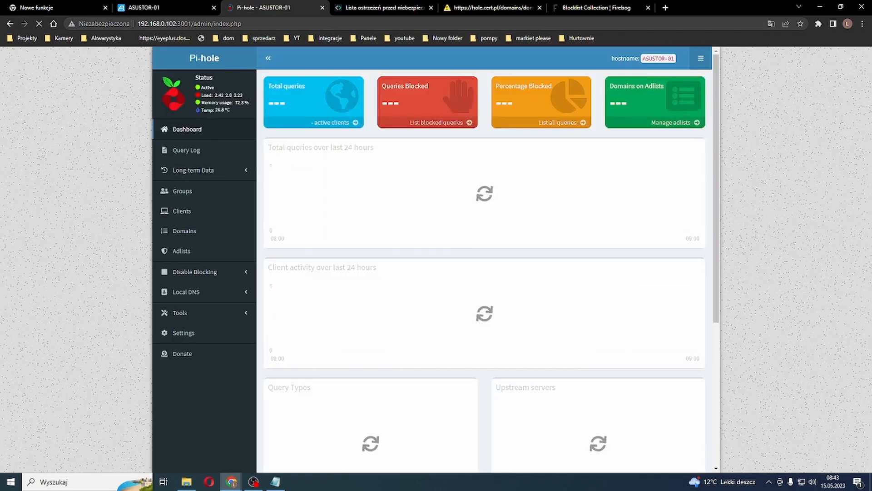
# Step: Examine Pi-hole's recent queries and the Graphics and Query Log pages of the long-term data
pyautogui.click(180, 150)
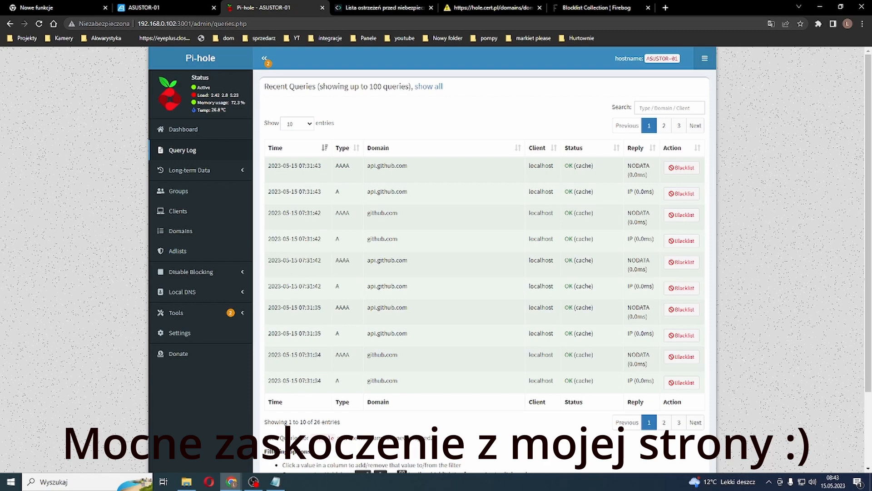
pyautogui.scroll(-2, 482, 258)
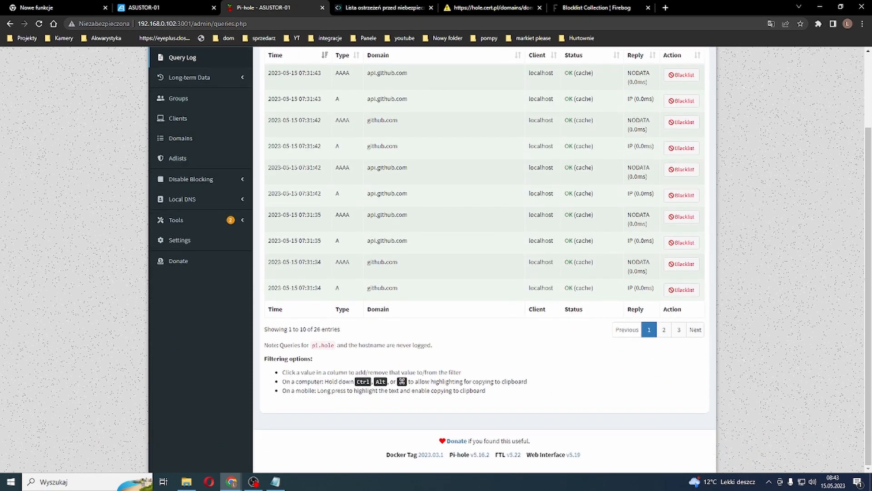
pyautogui.scroll(2, 481, 259)
pyautogui.click(189, 169)
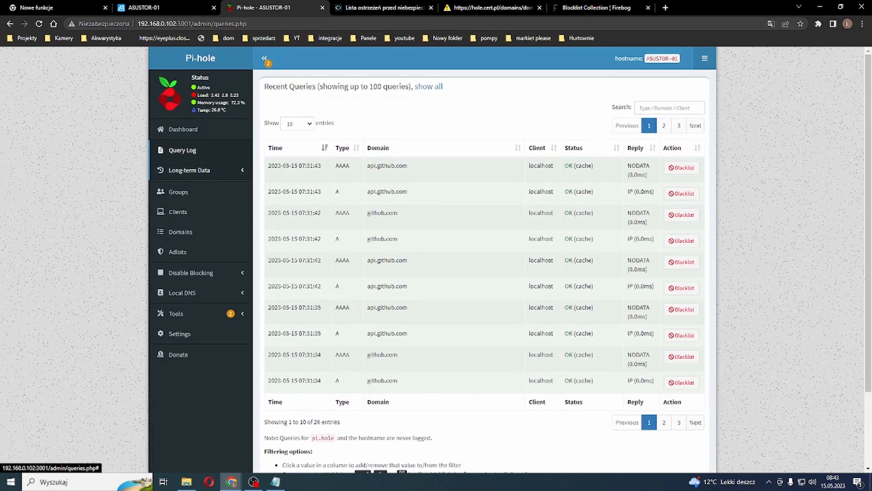
pyautogui.click(182, 187)
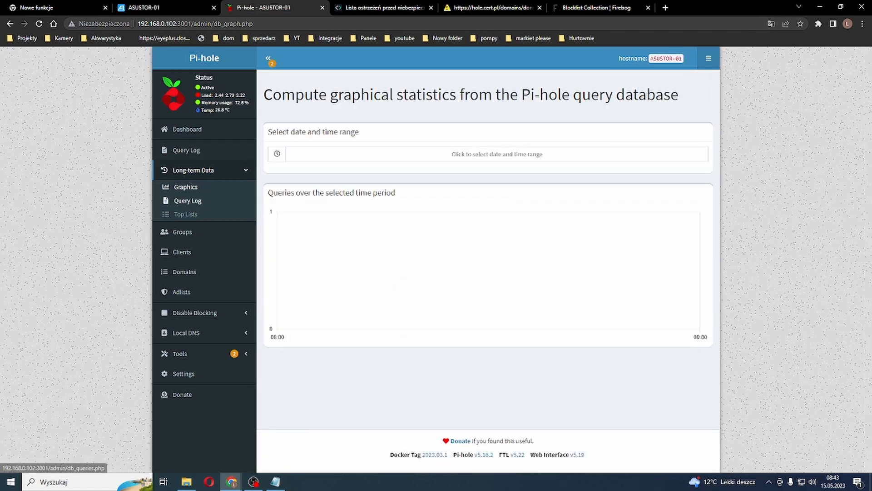
pyautogui.click(184, 201)
pyautogui.click(182, 214)
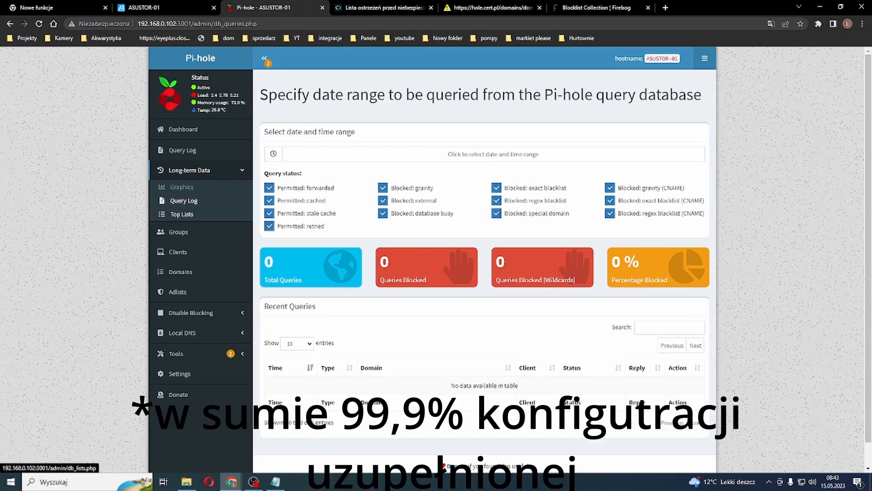
# Step: Look through the group, client and domain management pages, including the RegEx filter, and open the adlist management page
pyautogui.click(182, 232)
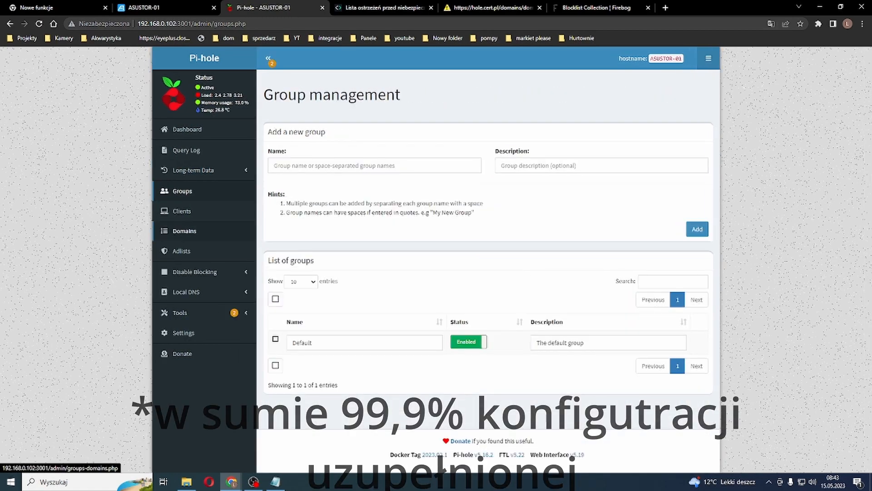
pyautogui.click(182, 211)
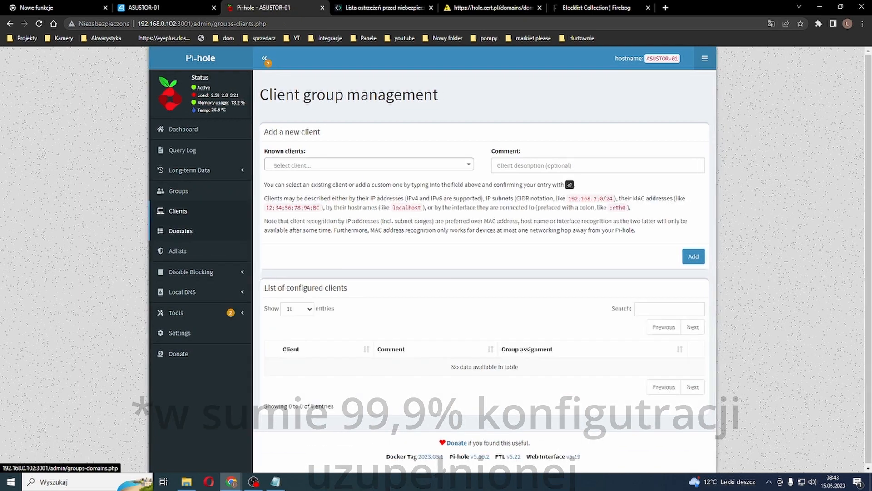
pyautogui.click(181, 231)
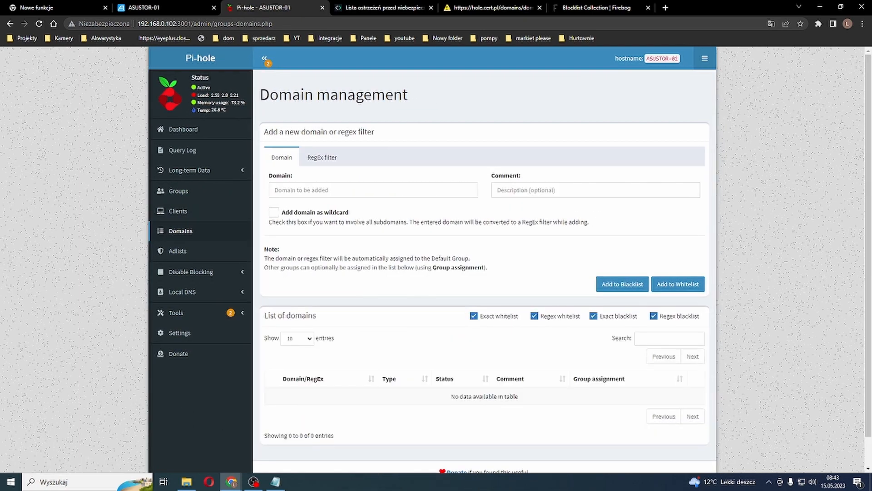
pyautogui.click(322, 157)
pyautogui.click(282, 157)
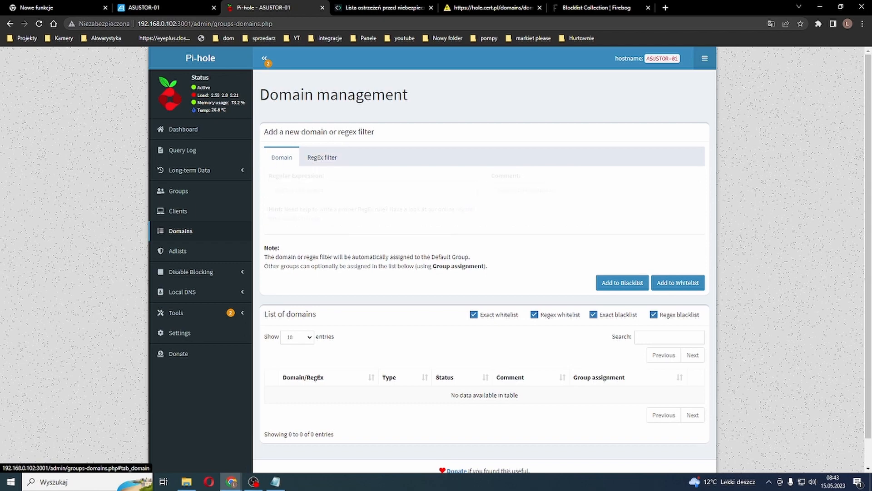
pyautogui.click(178, 251)
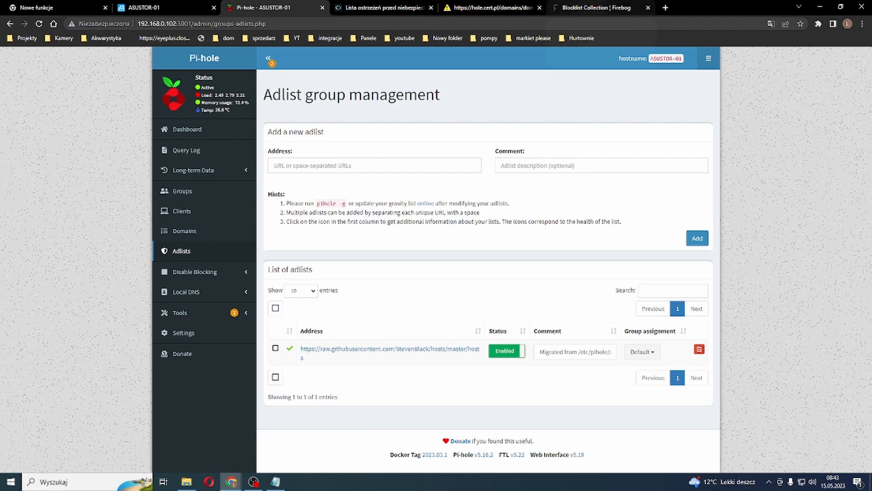
# Step: Examine the Firebog blocklist collection, the CERT hosts file and the list formats offered in CERT.PL's warning list article
pyautogui.click(596, 8)
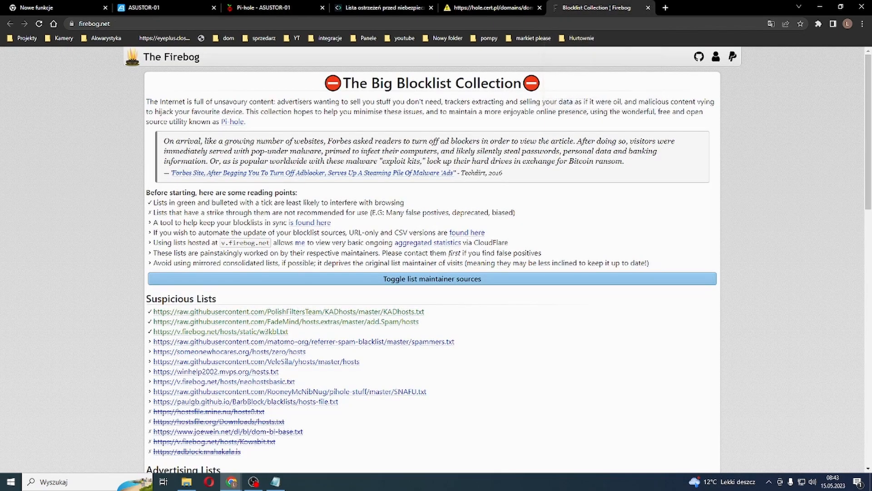
pyautogui.click(491, 7)
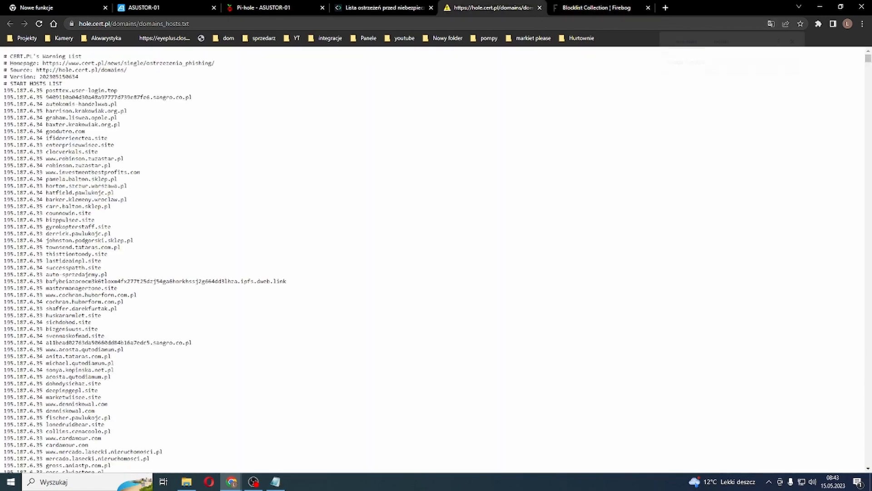
pyautogui.click(384, 7)
pyautogui.scroll(12, 412, 247)
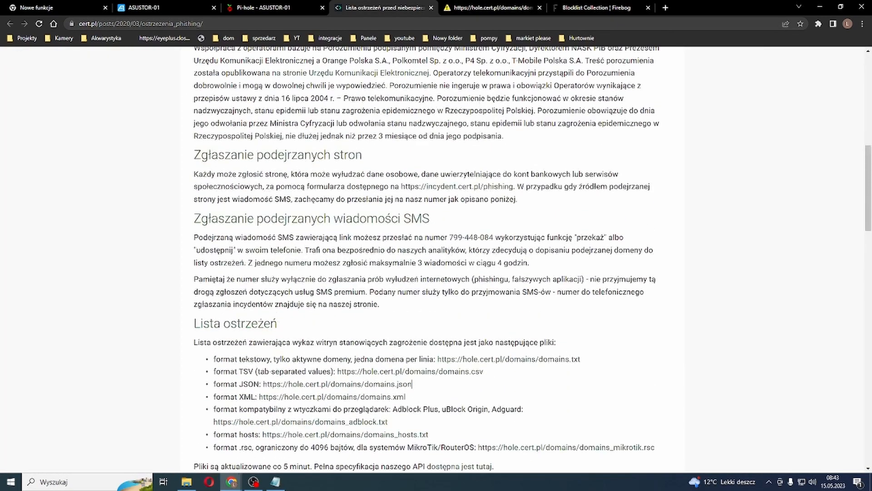
pyautogui.scroll(1, 433, 258)
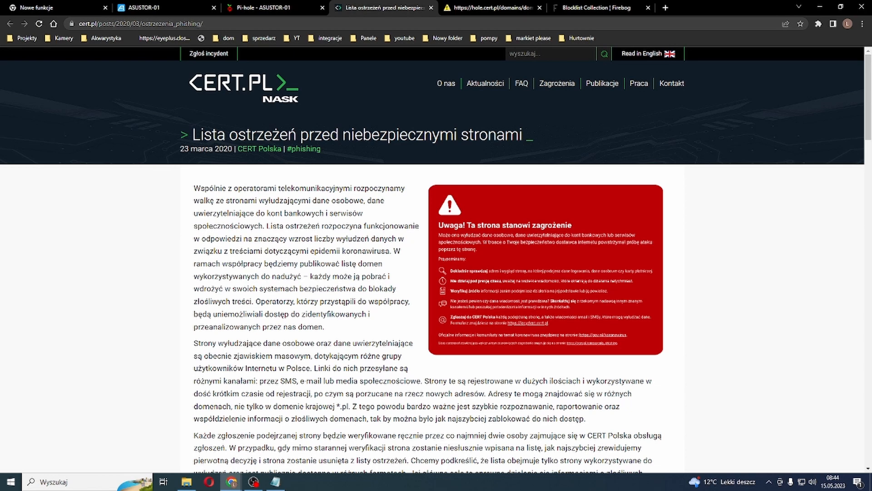
pyautogui.scroll(-8, 412, 439)
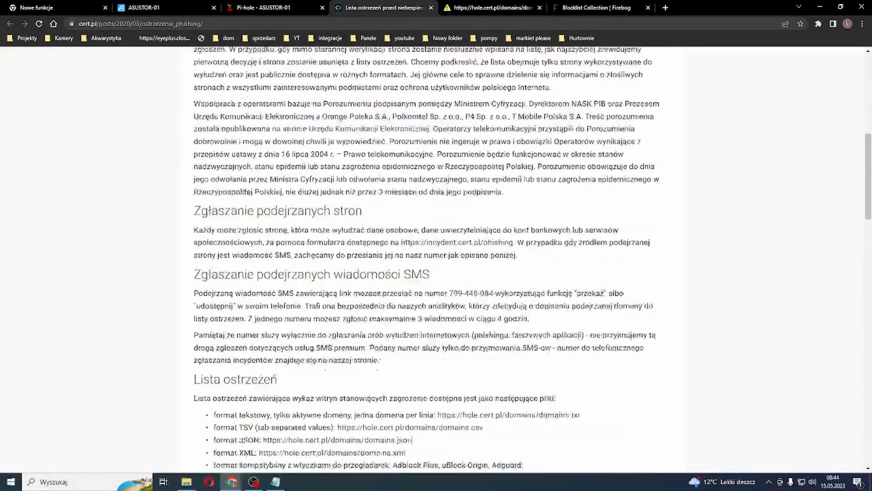
pyautogui.scroll(-7, 411, 440)
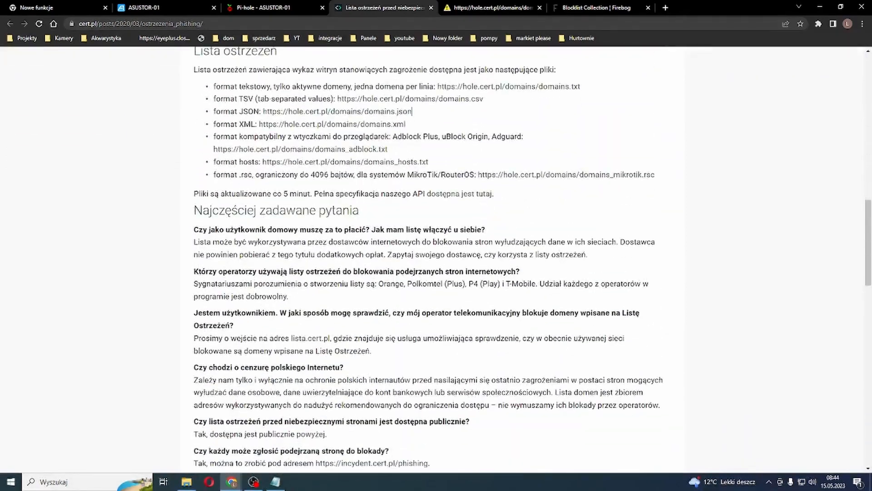
pyautogui.moveTo(429, 162); pyautogui.dragTo(263, 163)
pyautogui.hotkey('ctrl', 'c')
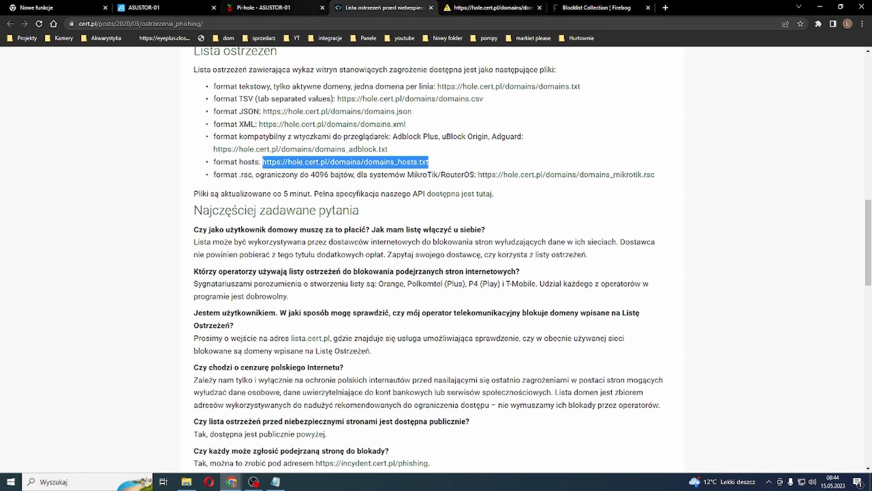
pyautogui.click(280, 8)
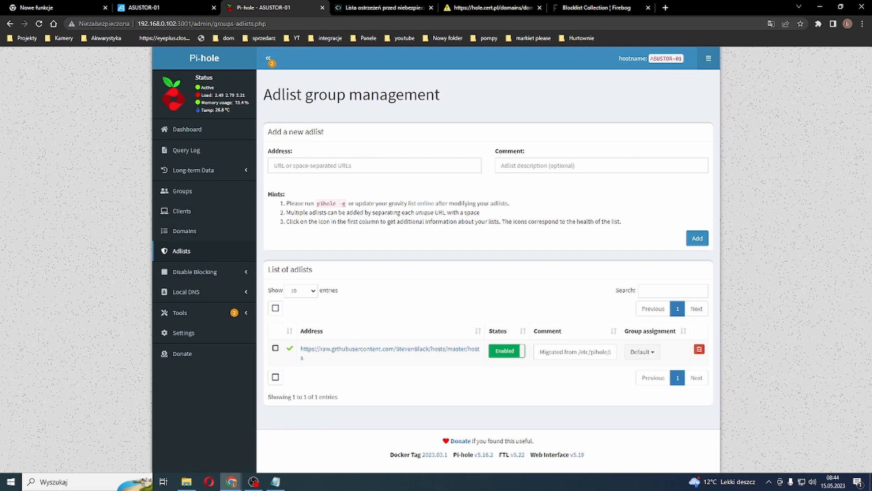
pyautogui.click(363, 166)
pyautogui.hotkey('ctrl', 'v')
pyautogui.click(545, 165)
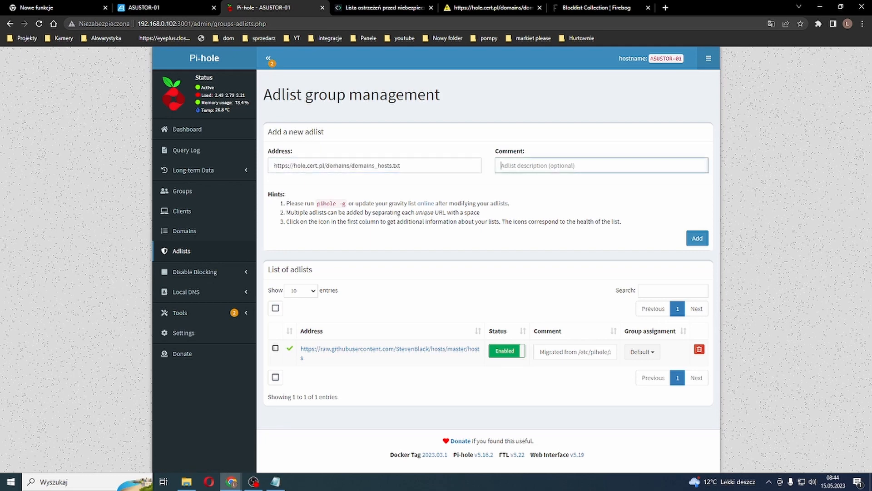
pyautogui.click(420, 165)
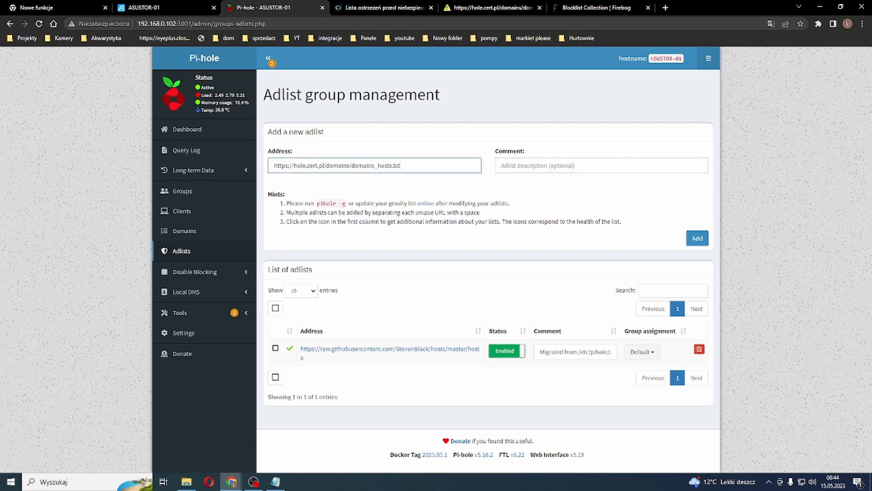
pyautogui.click(545, 165)
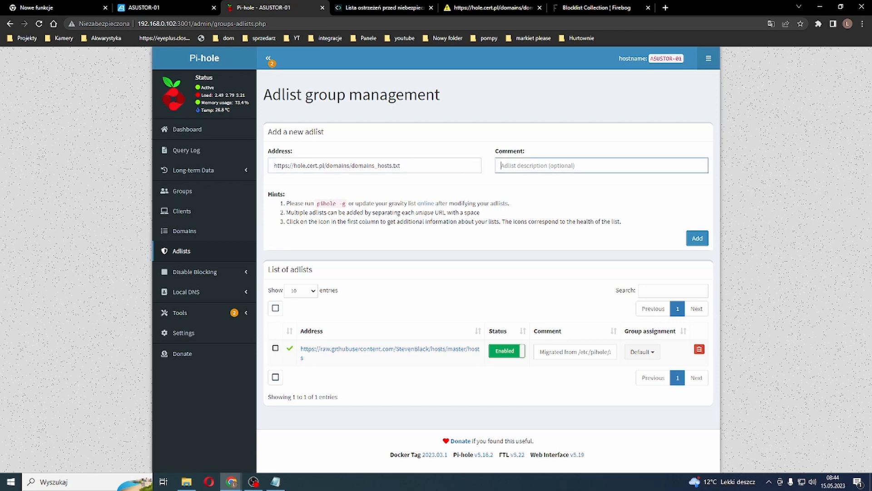
pyautogui.write('cert nask')
pyautogui.press('Return')
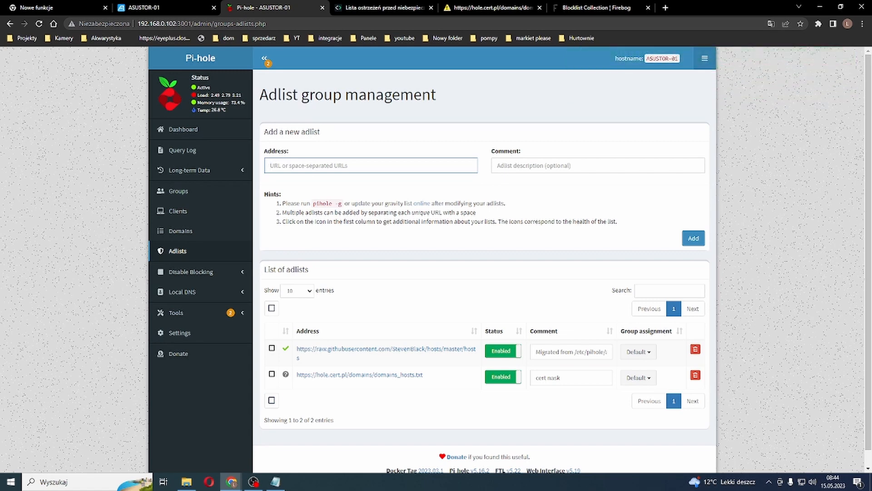
# Step: Look through the options for disabling blocking, local DNS and tools, including Pi-hole diagnosis and Update Gravity, and return to the adlists
pyautogui.click(191, 272)
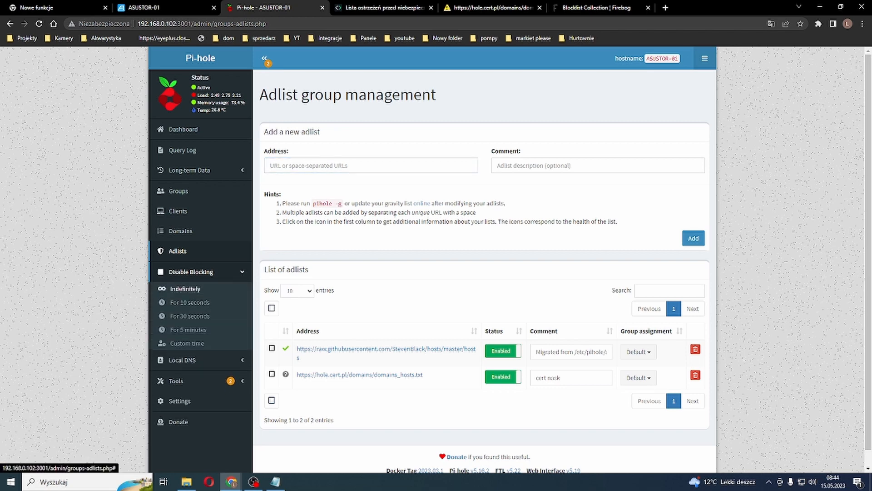
pyautogui.click(182, 359)
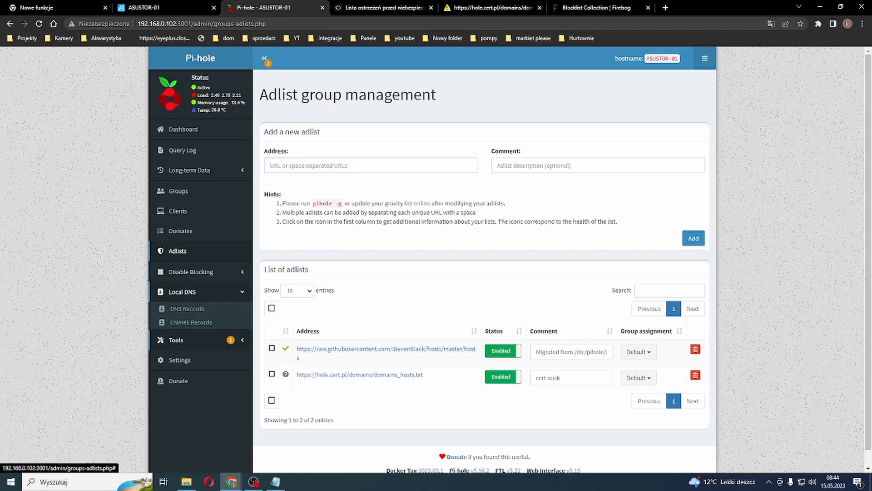
pyautogui.click(177, 339)
pyautogui.hotkey('alt', 'Left')
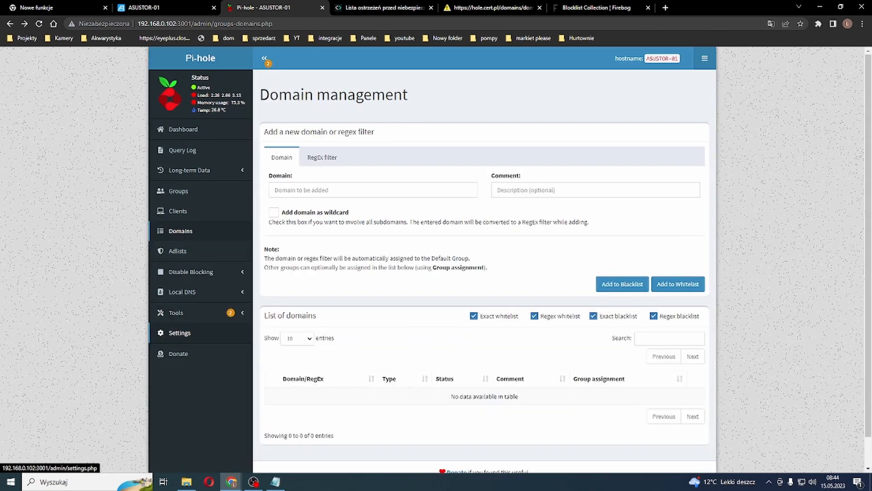
pyautogui.scroll(-2, 182, 329)
pyautogui.scroll(1, 182, 322)
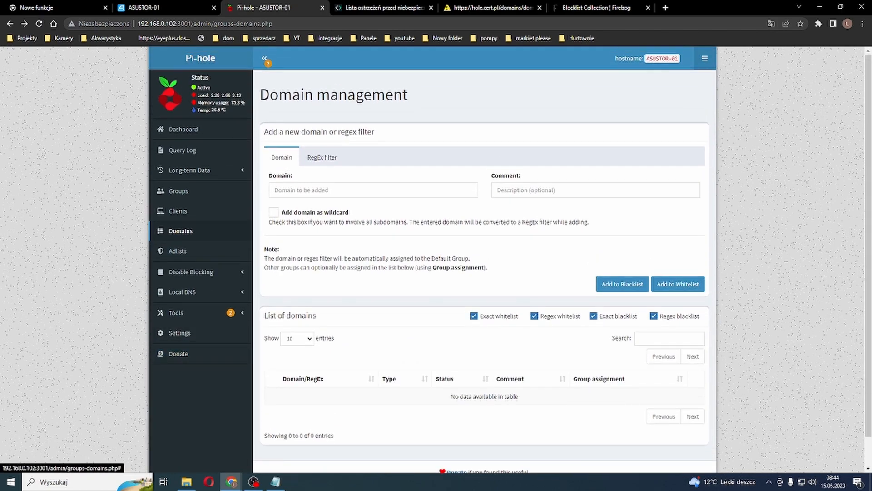
pyautogui.scroll(-1, 182, 322)
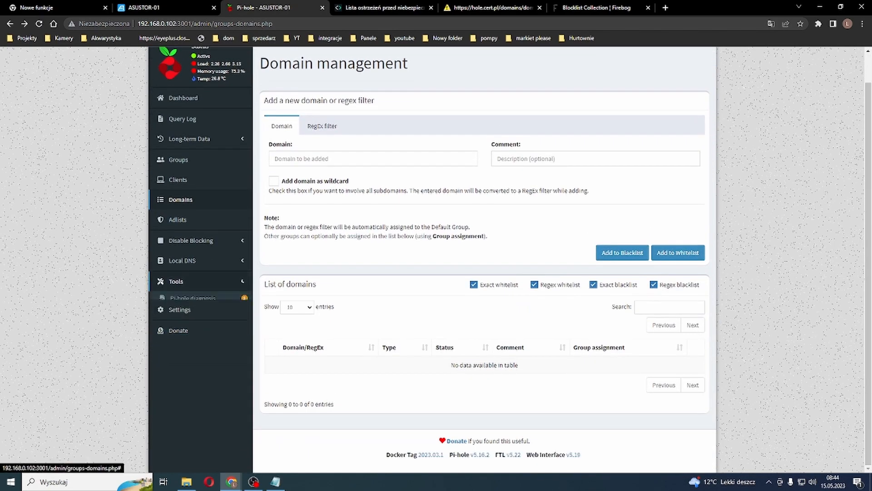
pyautogui.click(177, 281)
pyautogui.click(192, 299)
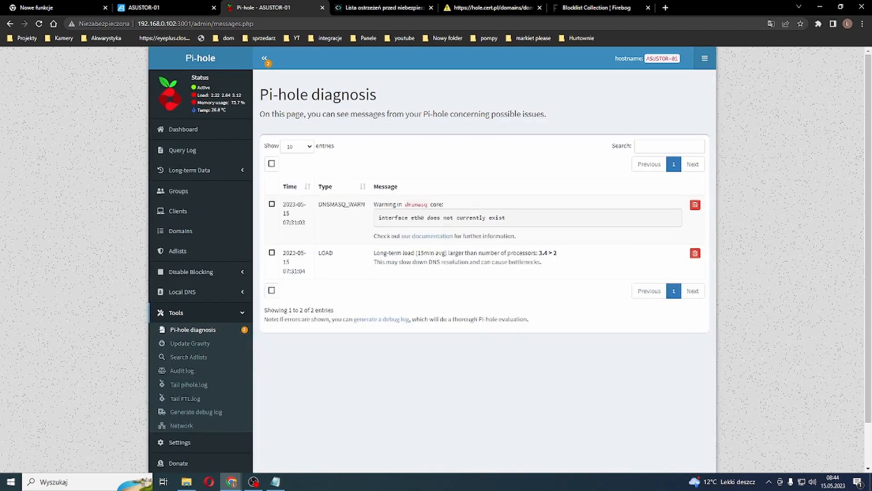
pyautogui.scroll(-2, 181, 363)
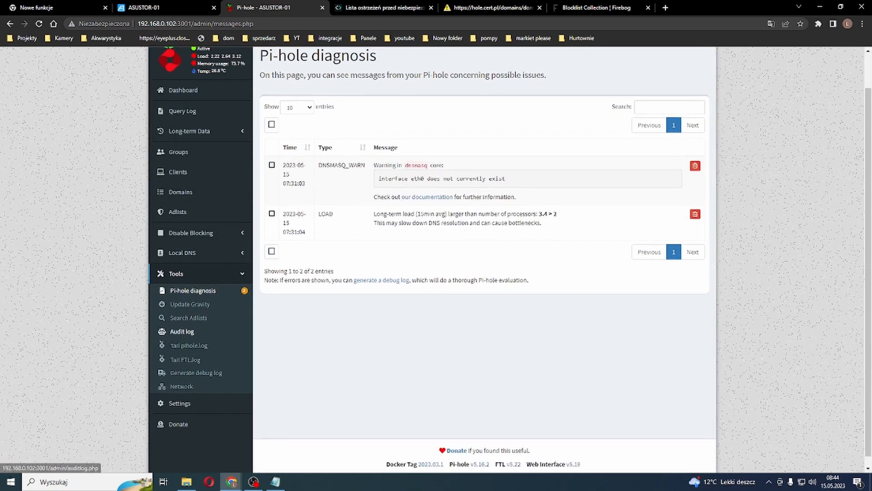
pyautogui.click(189, 293)
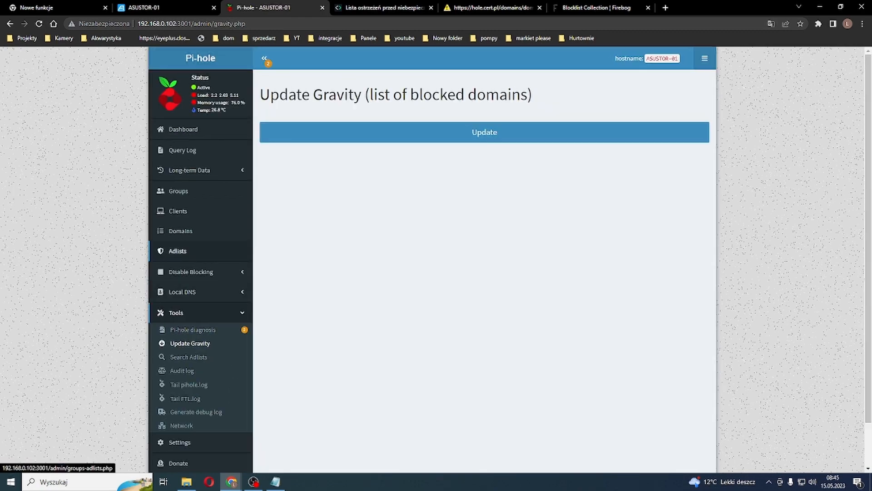
pyautogui.click(177, 250)
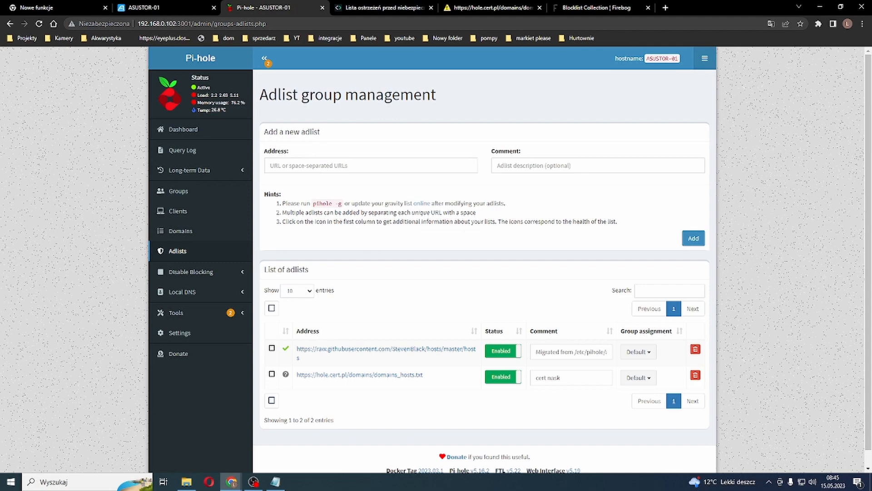
# Step: Copy the Suspicious Lists URLs on the Firebog page from KADhosts.txt through BarbBlock hosts-file.txt, excluding the struck-through entries
pyautogui.click(597, 8)
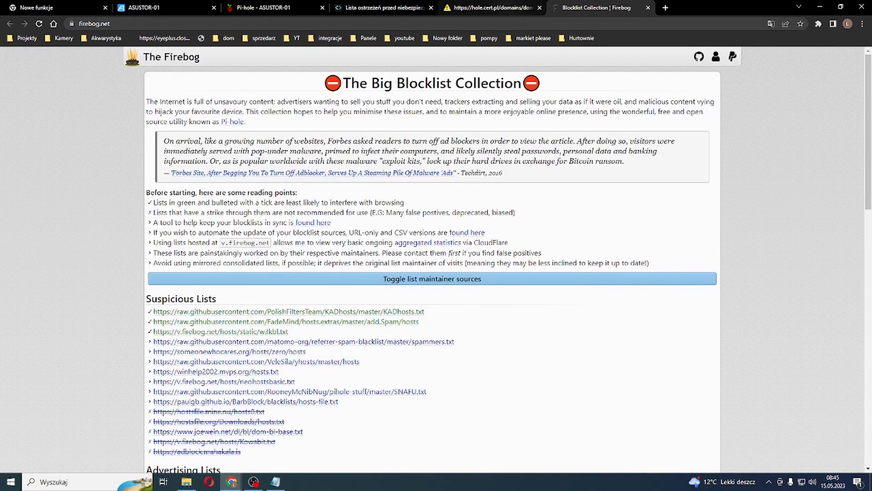
pyautogui.scroll(-4, 432, 263)
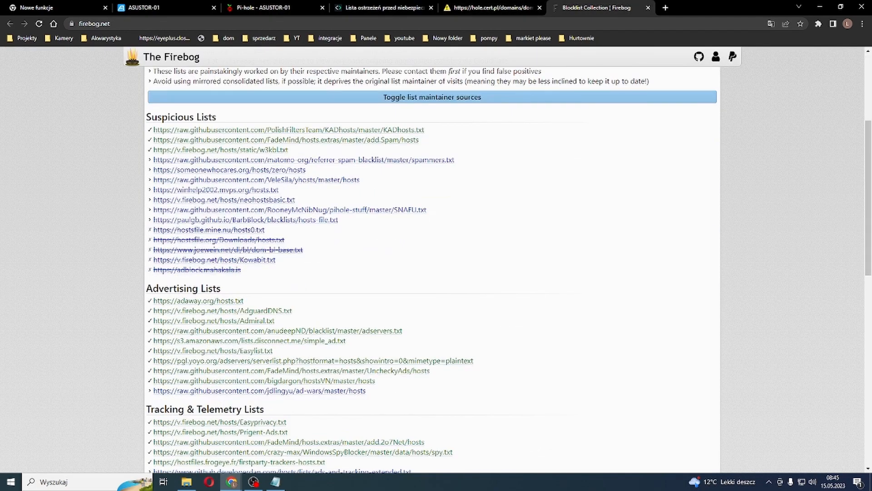
pyautogui.moveTo(340, 220); pyautogui.dragTo(154, 130)
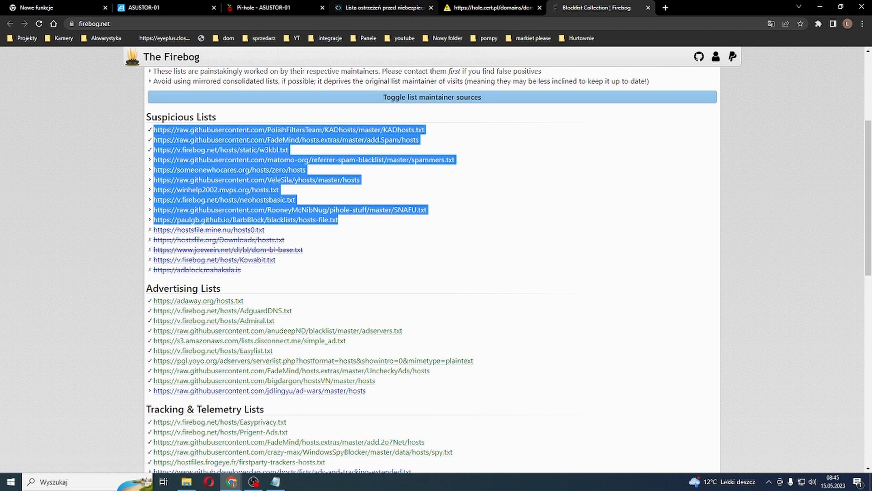
pyautogui.click(383, 8)
# Step: Examine Firebog's Advertising, Tracking & Telemetry, Malicious and Other list sections
pyautogui.click(596, 8)
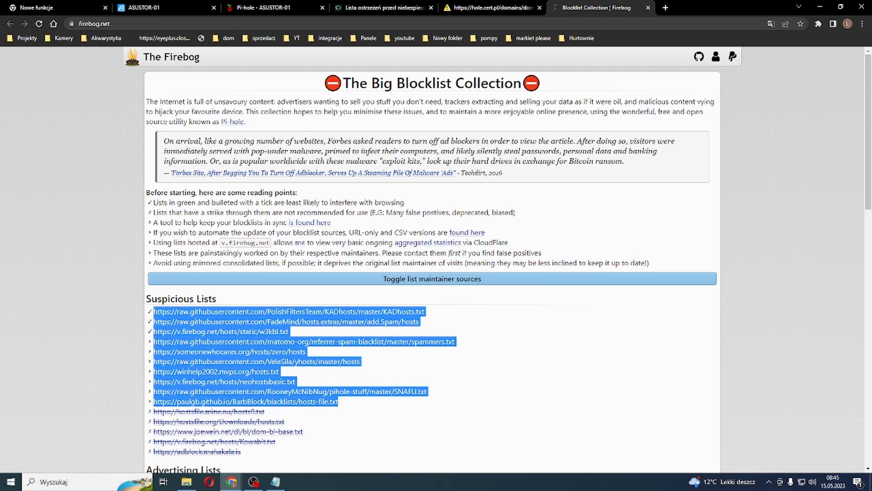
pyautogui.scroll(-3, 432, 259)
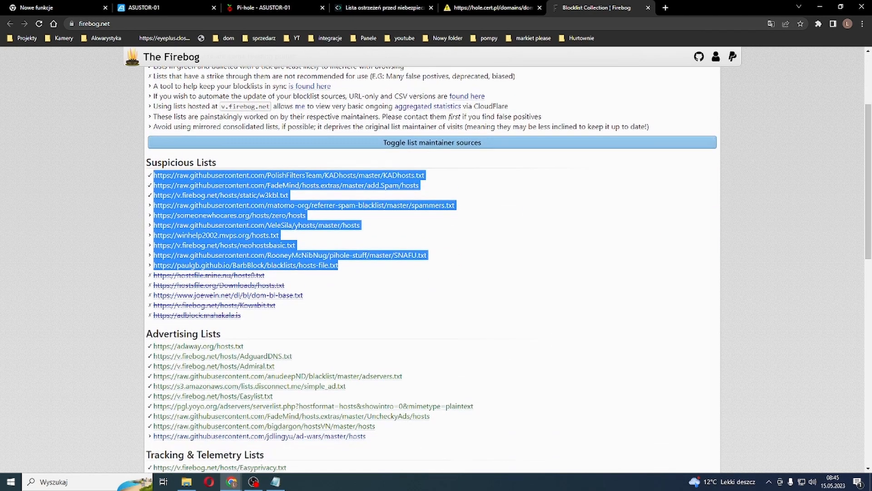
pyautogui.scroll(-3, 431, 268)
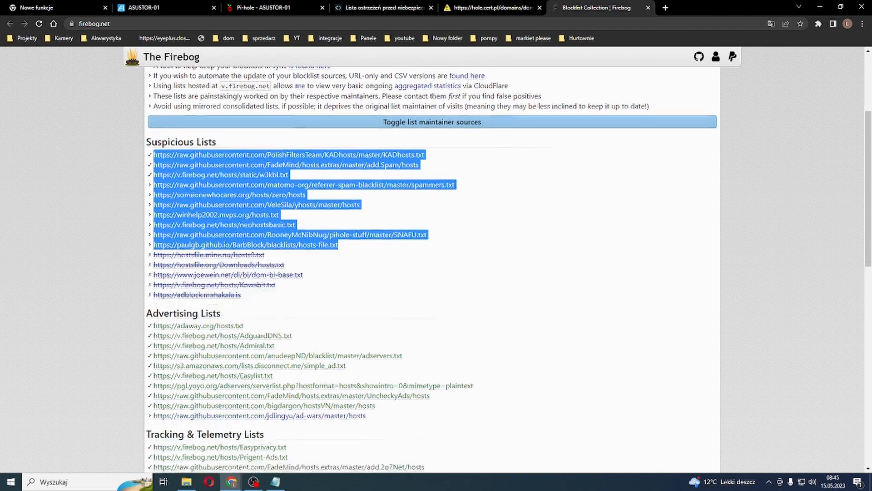
pyautogui.scroll(-6, 432, 268)
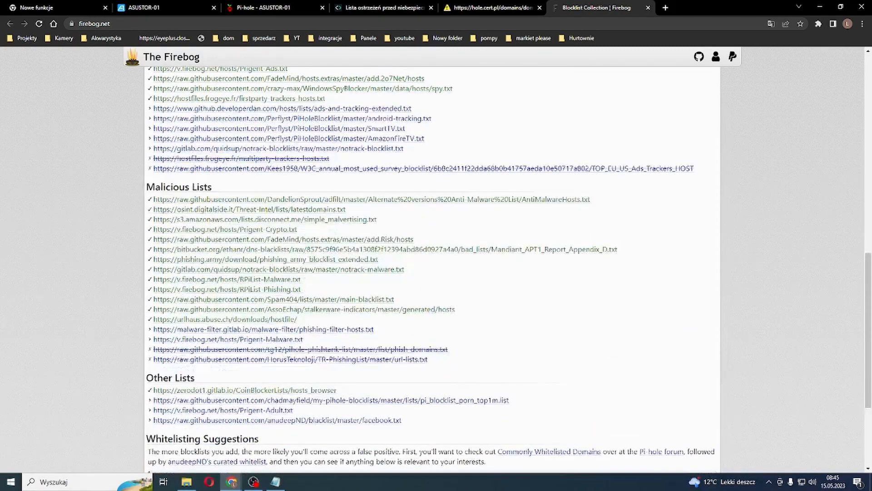
pyautogui.scroll(-1, 432, 268)
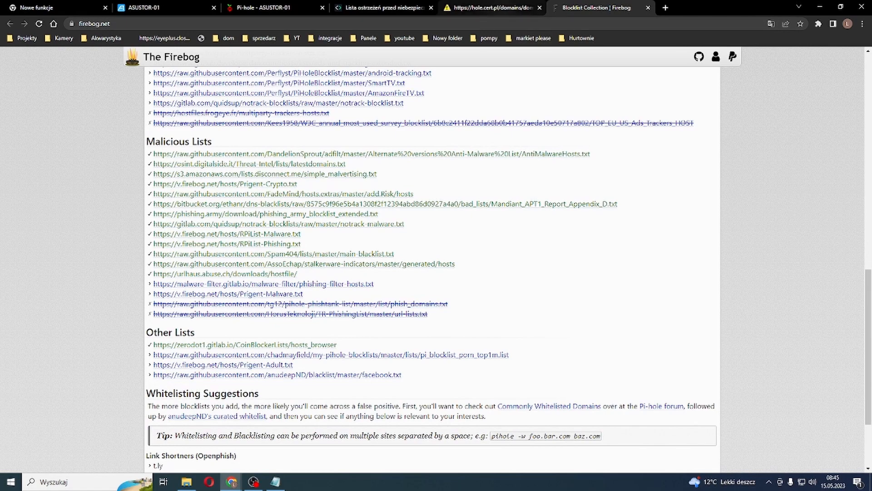
pyautogui.click(493, 8)
pyautogui.click(384, 8)
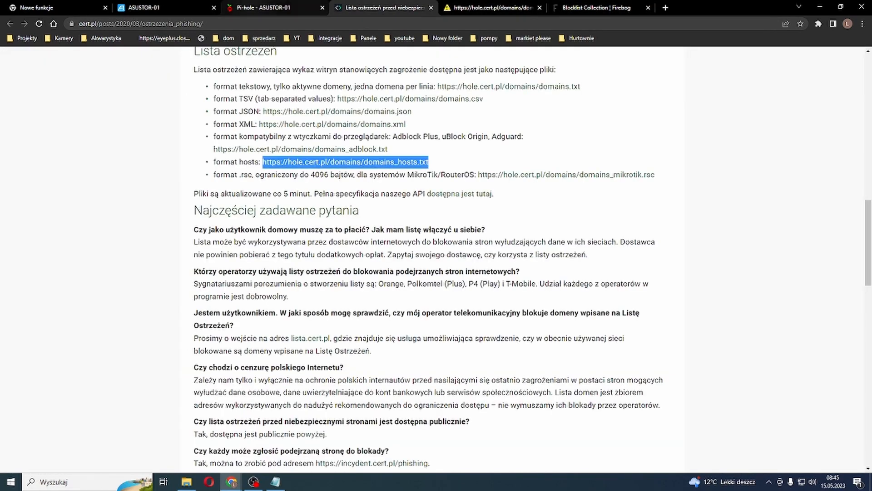
# Step: Add the copied Firebog suspicious list URLs to Pi-hole as new adlists without a comment
pyautogui.click(263, 8)
pyautogui.click(370, 165)
pyautogui.hotkey('ctrl', 'v')
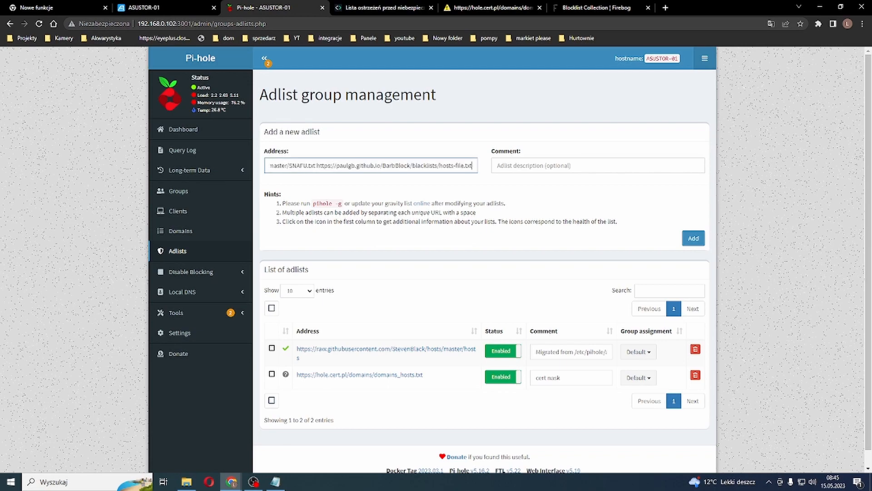
pyautogui.click(693, 238)
pyautogui.scroll(-4, 484, 273)
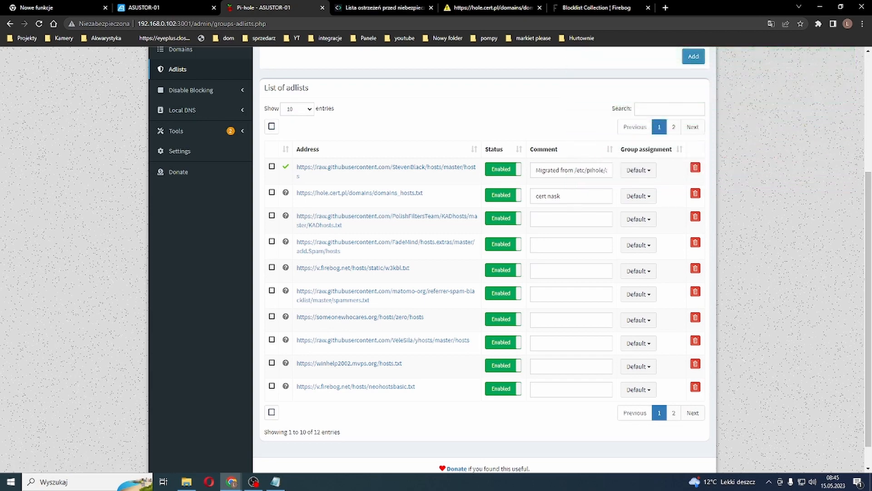
# Step: Copy Firebog's Advertising Lists URLs from adaway.org/hosts.txt through bigdargon/hostsVN and add them as Pi-hole adlists
pyautogui.click(596, 7)
pyautogui.scroll(3, 431, 268)
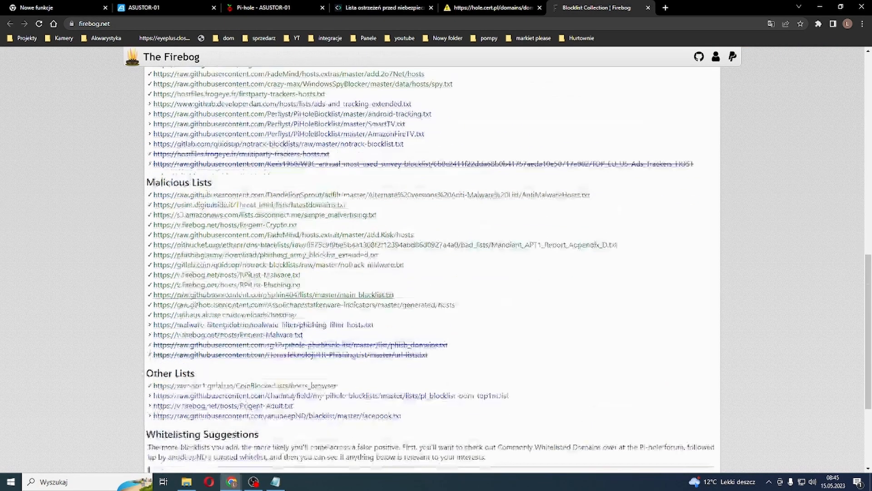
pyautogui.scroll(5, 223, 291)
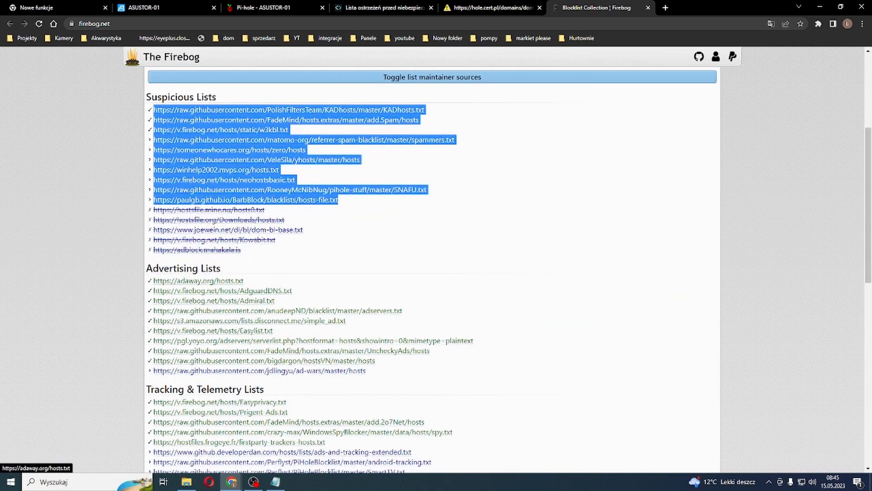
pyautogui.moveTo(375, 360); pyautogui.dragTo(154, 280)
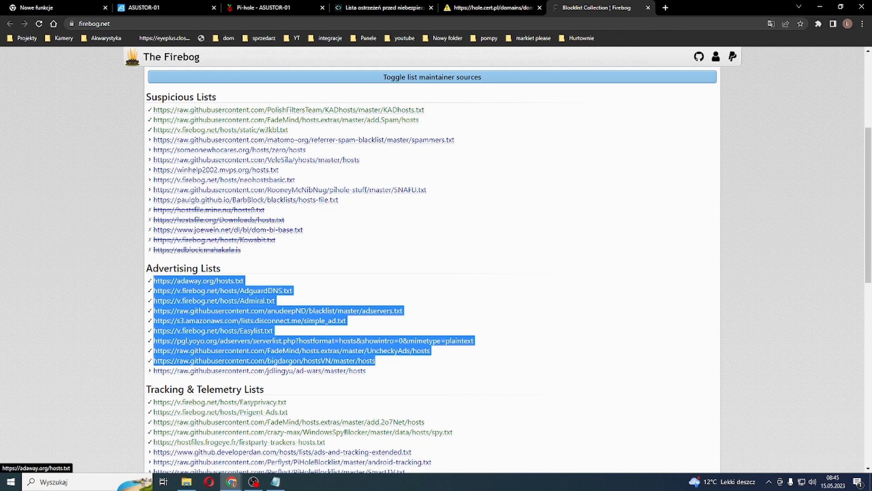
pyautogui.click(263, 7)
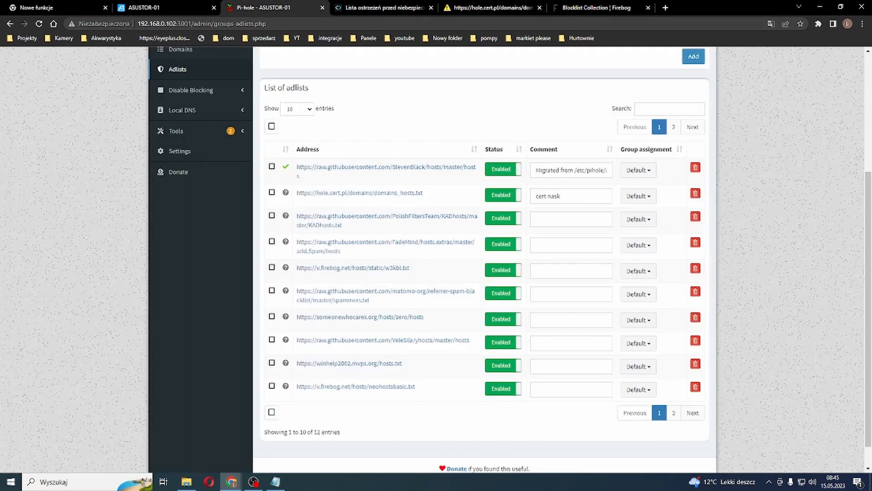
pyautogui.scroll(4, 485, 259)
pyautogui.hotkey('ctrl', 'v')
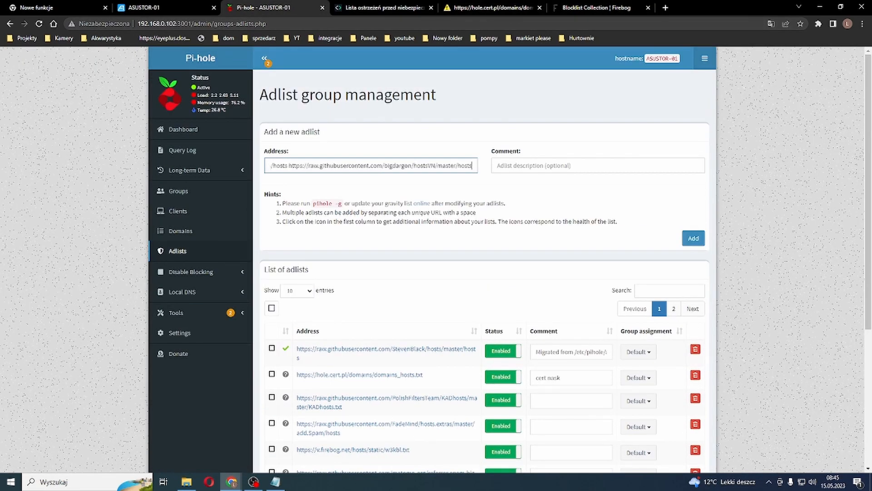
pyautogui.click(693, 238)
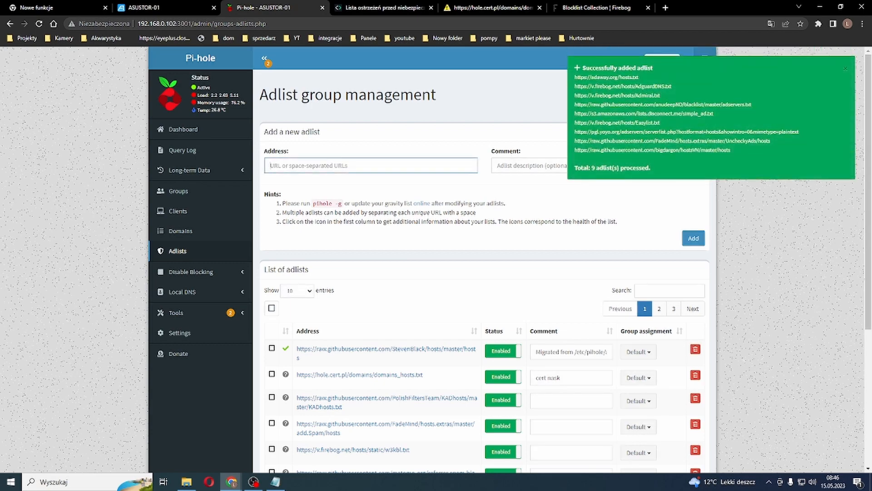
# Step: Check the extended list of adlists and go back to the Update Gravity page
pyautogui.scroll(-4, 484, 259)
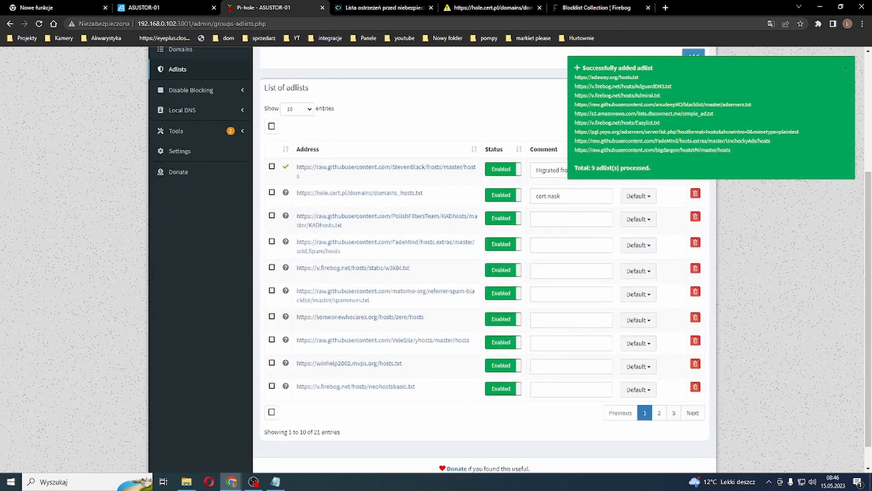
pyautogui.scroll(5, 484, 259)
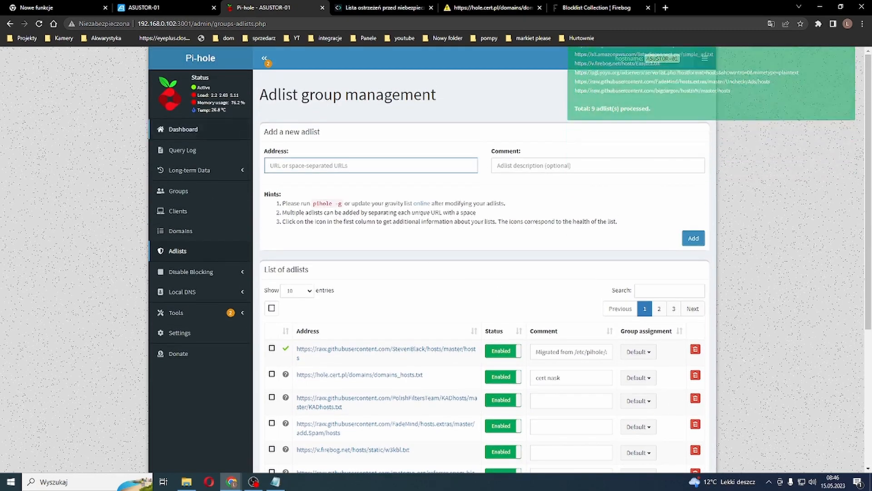
pyautogui.hotkey('alt', 'Left')
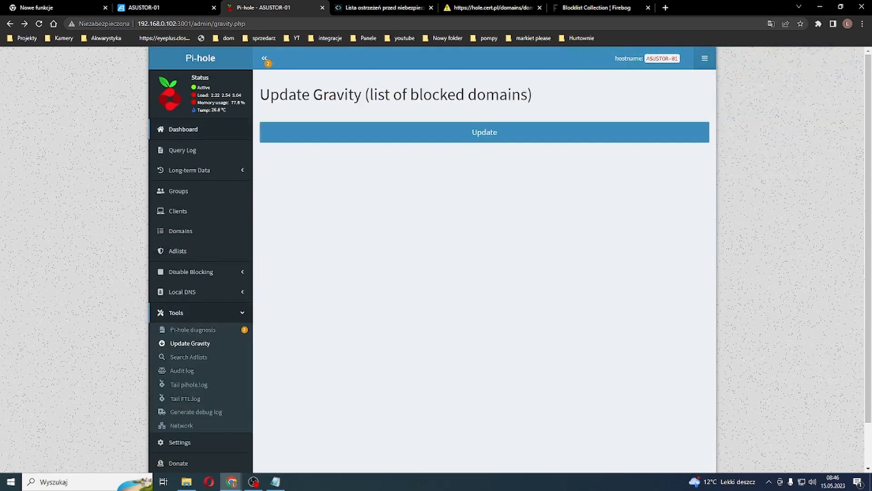
# Step: Copy Firebog's Tracking & Telemetry URLs from Easyprivacy.txt through notrack-blocklist.txt and add them as Pi-hole adlists without a comment
pyautogui.hotkey('alt', 'Left')
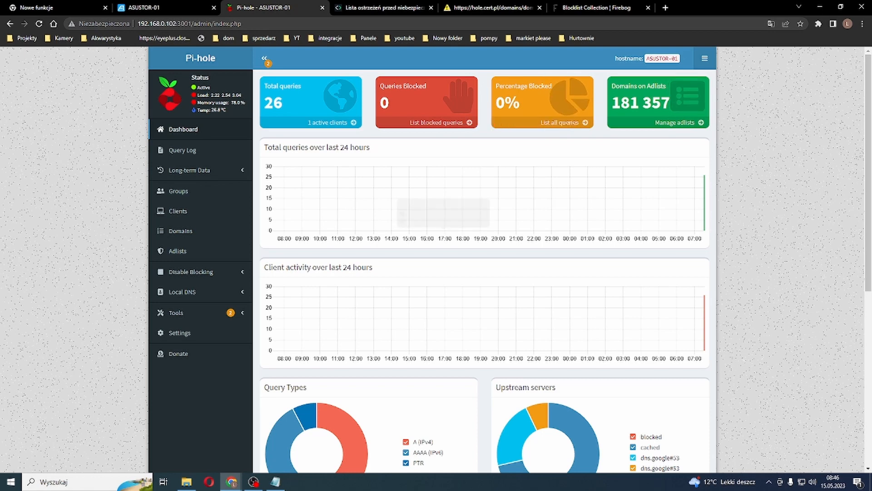
pyautogui.click(178, 250)
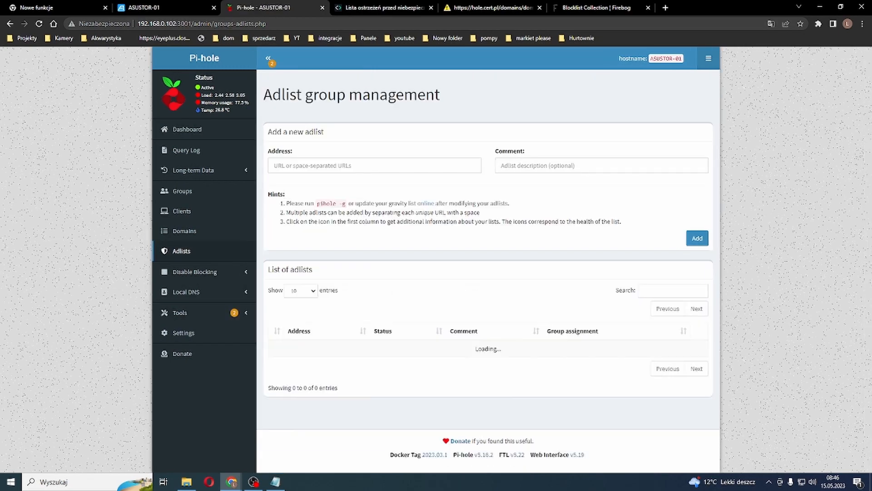
pyautogui.click(596, 7)
pyautogui.scroll(-1, 431, 273)
pyautogui.scroll(-4, 273, 266)
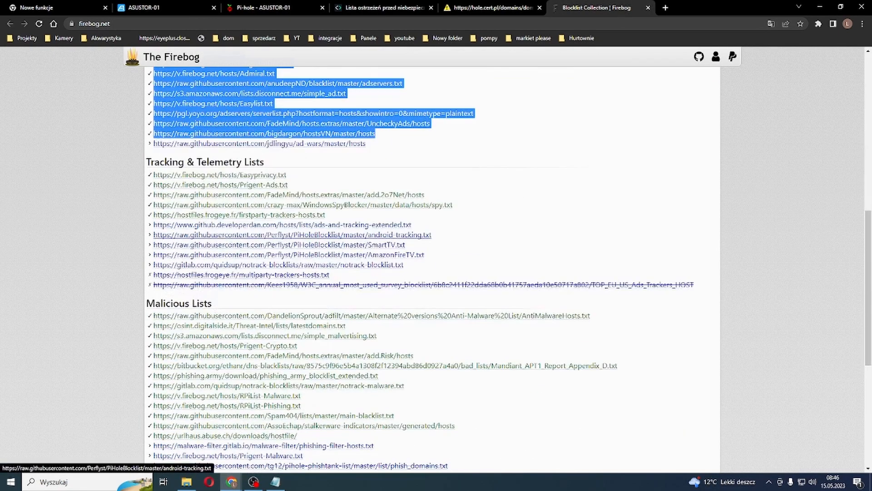
pyautogui.moveTo(403, 265); pyautogui.dragTo(153, 174)
pyautogui.click(383, 7)
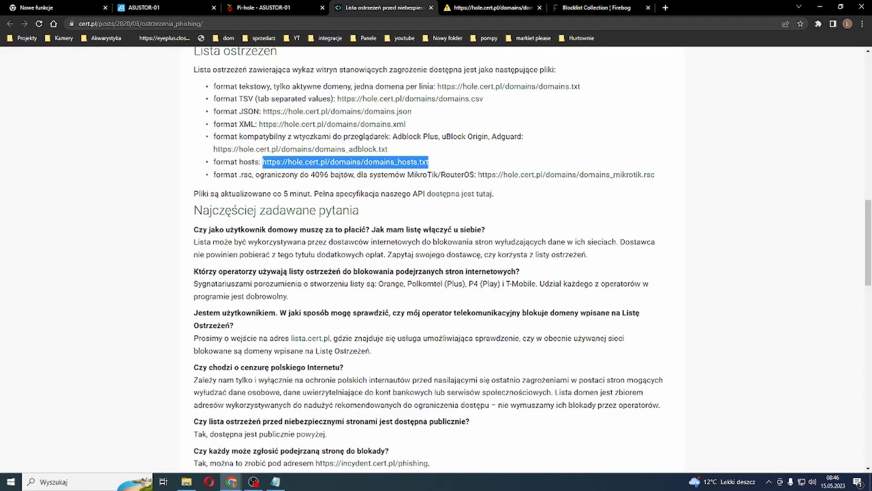
pyautogui.click(273, 7)
pyautogui.click(370, 165)
pyautogui.hotkey('ctrl', 'v')
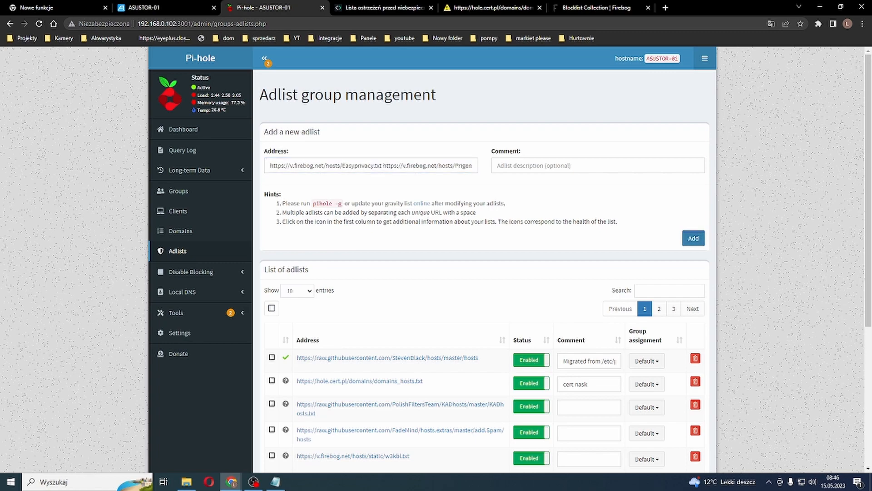
pyautogui.click(694, 238)
# Step: Copy Firebog's Malicious Lists URLs from AntiMalwareHosts.txt through Prigent-Malware.txt and add them as Pi-hole adlists
pyautogui.click(596, 7)
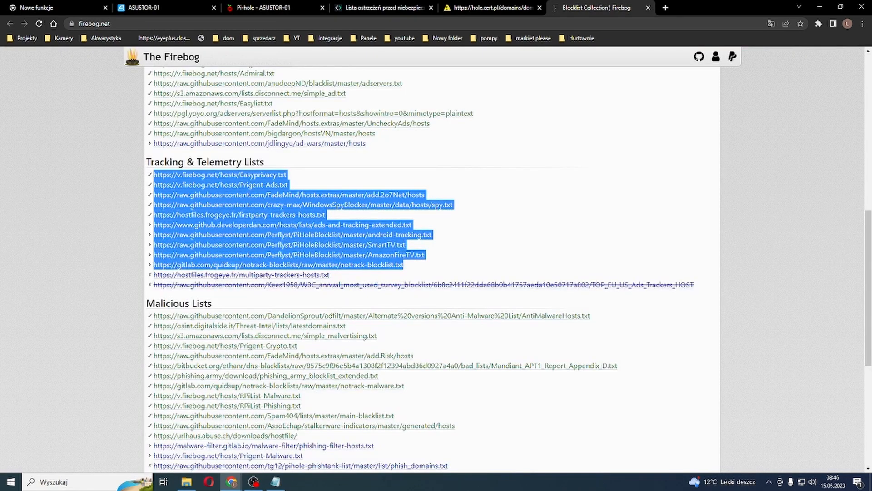
pyautogui.scroll(-2, 432, 270)
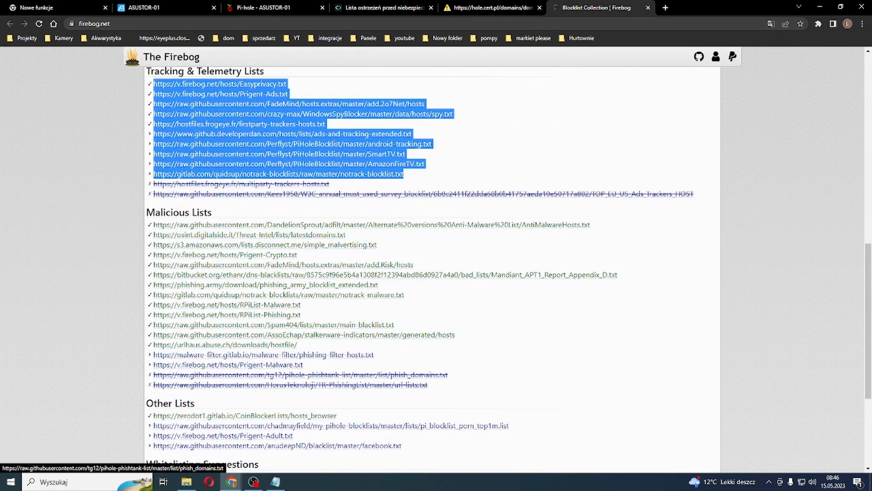
pyautogui.click(304, 365)
pyautogui.moveTo(303, 364); pyautogui.dragTo(157, 224)
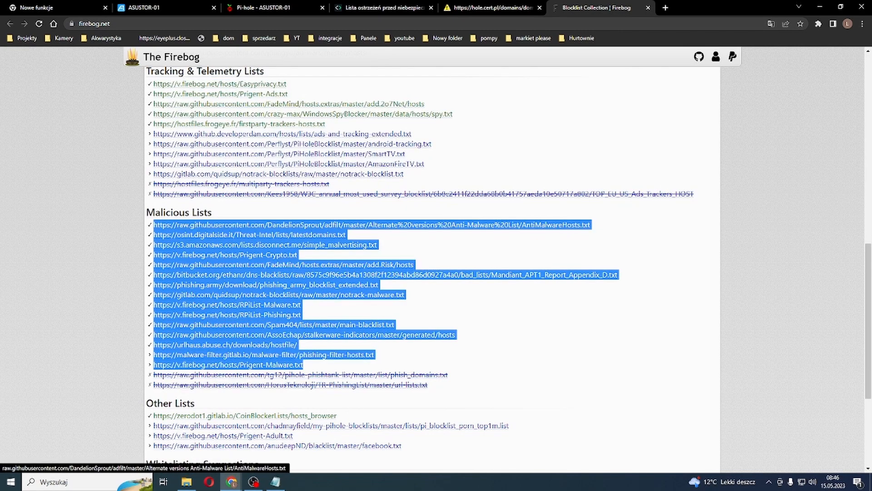
pyautogui.click(272, 7)
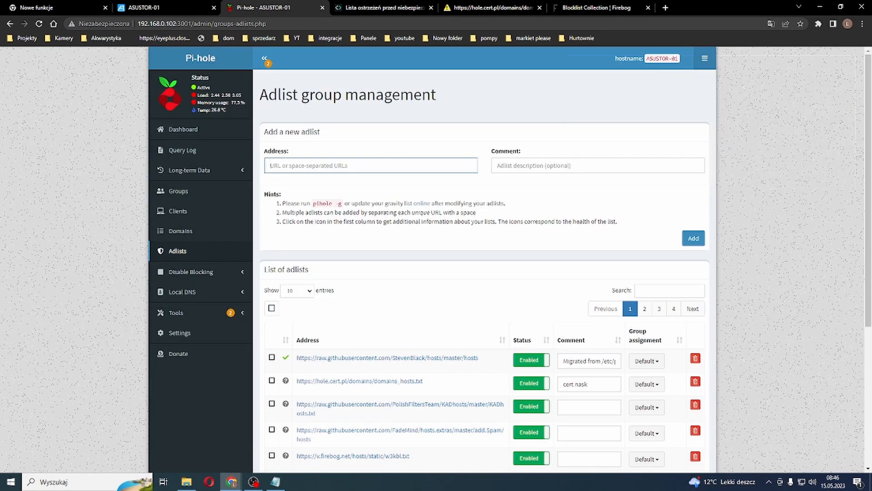
pyautogui.hotkey('ctrl', 'v')
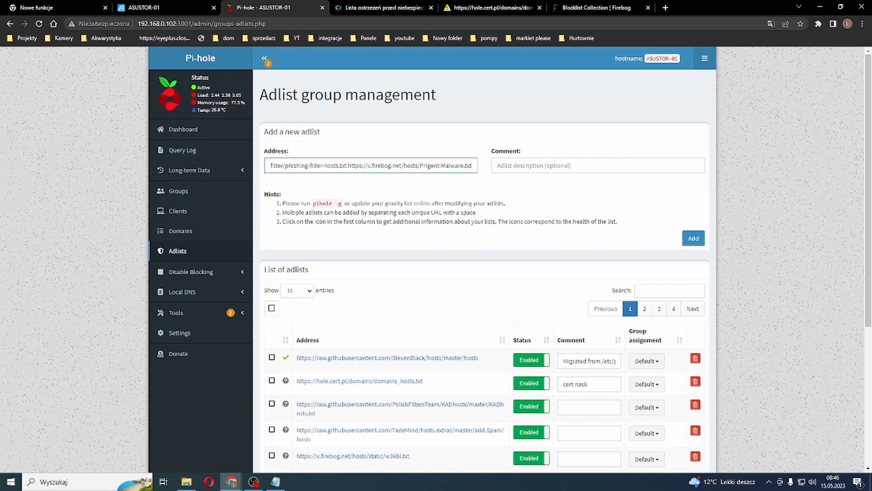
pyautogui.click(693, 238)
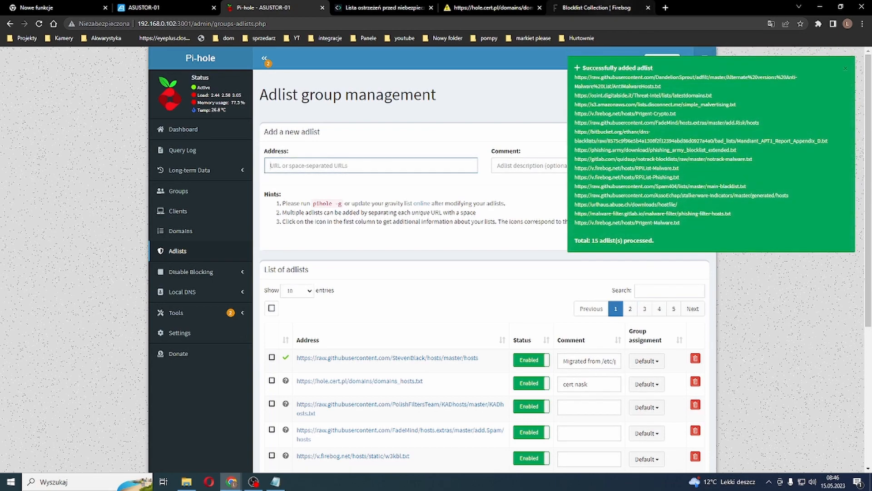
# Step: Copy all of Firebog's Other Lists URLs, from CoinBlockerLists/hosts_browser through facebook.txt, and add them as Pi-hole adlists
pyautogui.click(596, 8)
pyautogui.scroll(-4, 327, 227)
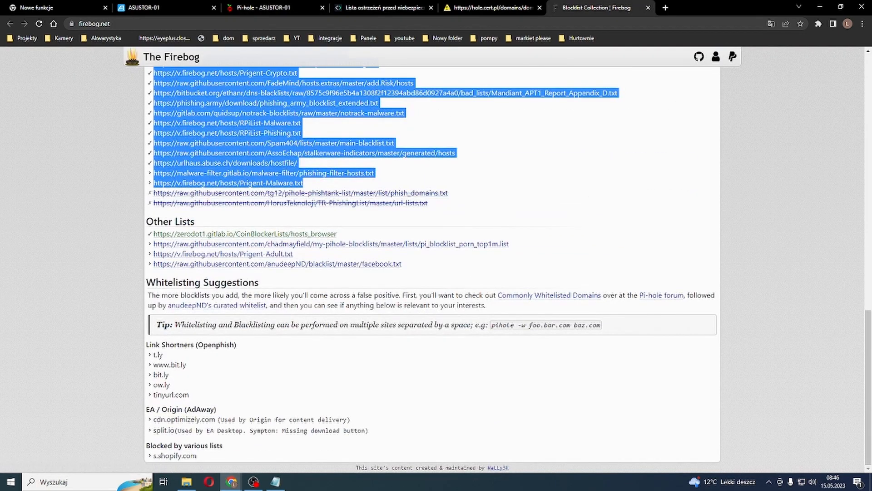
pyautogui.moveTo(402, 264); pyautogui.dragTo(153, 234)
pyautogui.hotkey('ctrl', 'c')
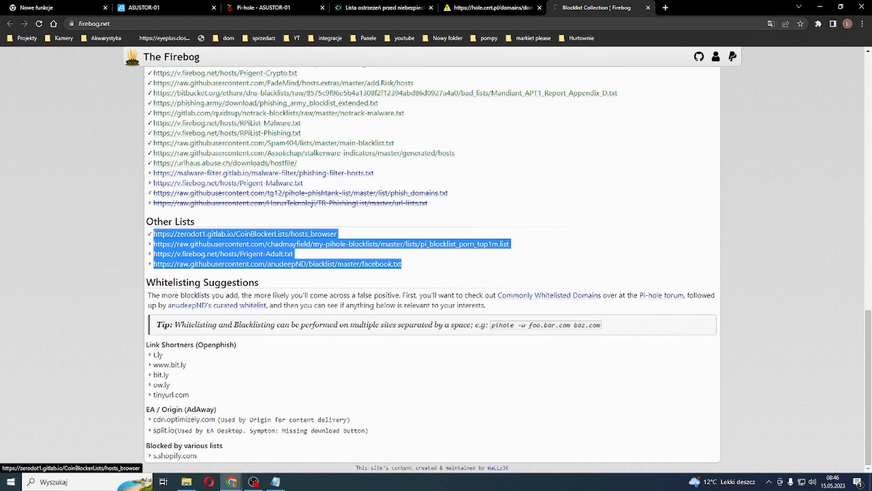
pyautogui.click(275, 8)
pyautogui.click(370, 165)
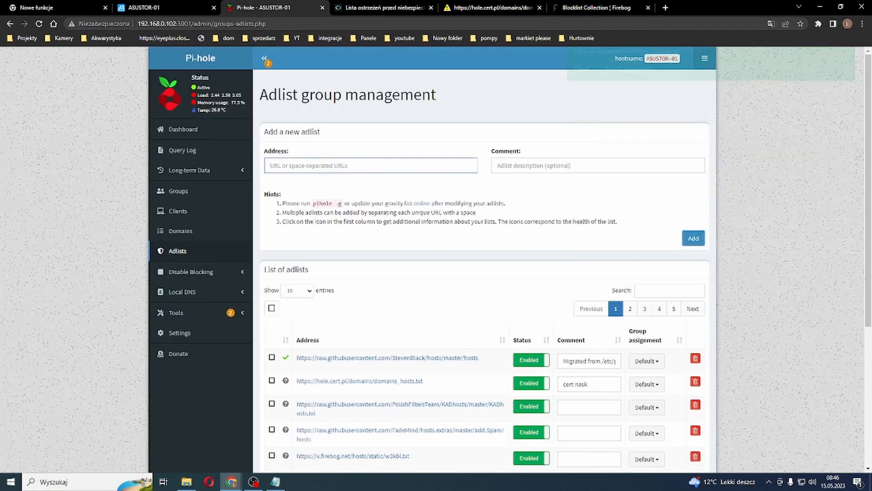
pyautogui.hotkey('ctrl', 'v')
pyautogui.click(693, 238)
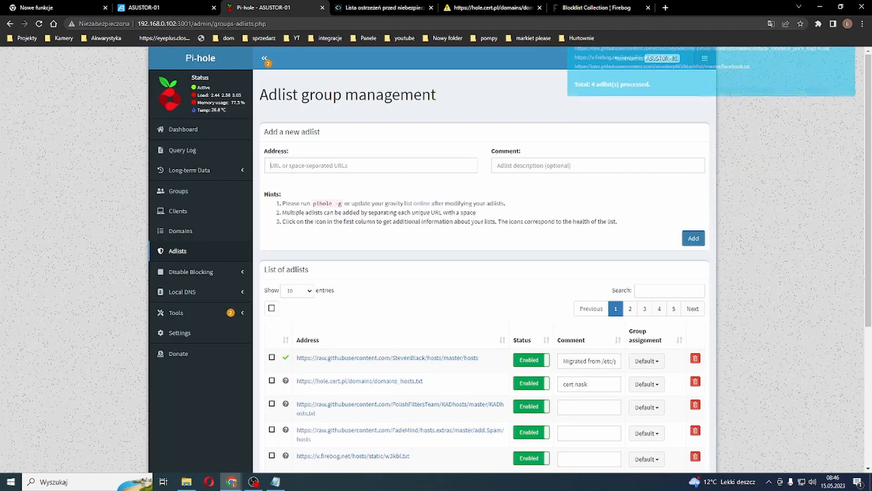
pyautogui.scroll(-5, 484, 291)
pyautogui.scroll(5, 484, 291)
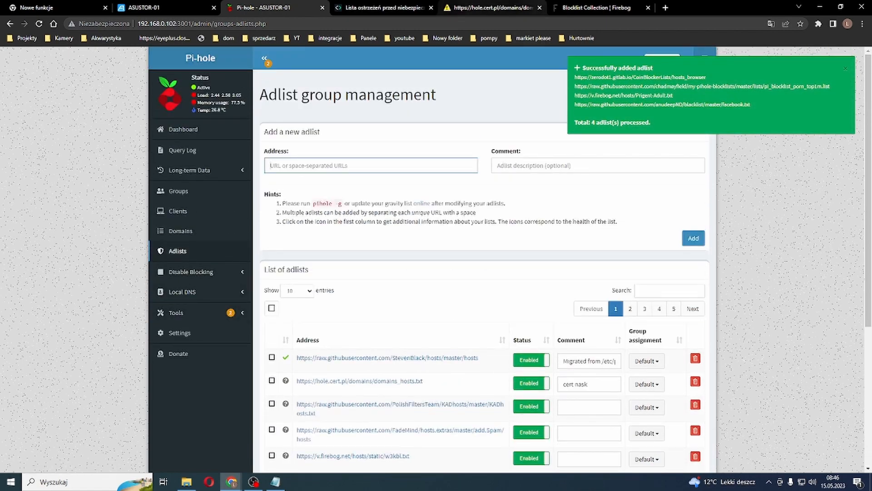
# Step: Close the Firebog page, the CERT.PL domains_hosts.txt page and the CERT.PL warning list article
pyautogui.click(596, 7)
pyautogui.click(648, 8)
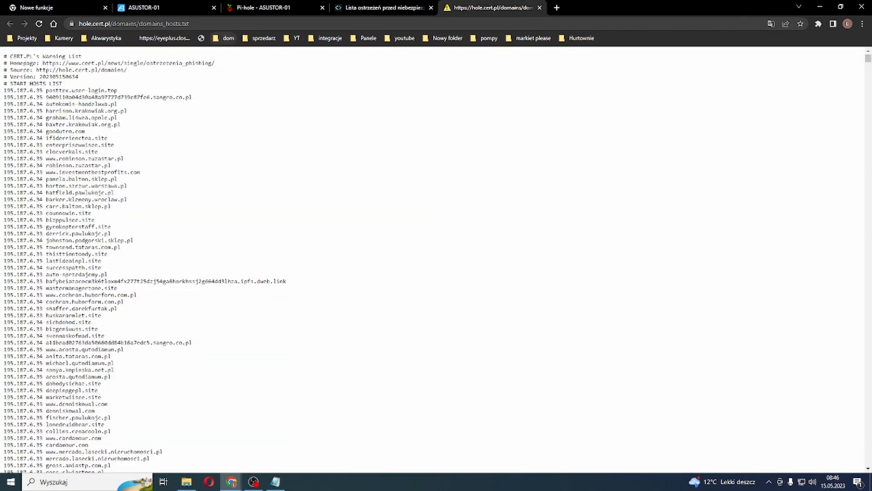
pyautogui.hotkey('ctrl', 'l')
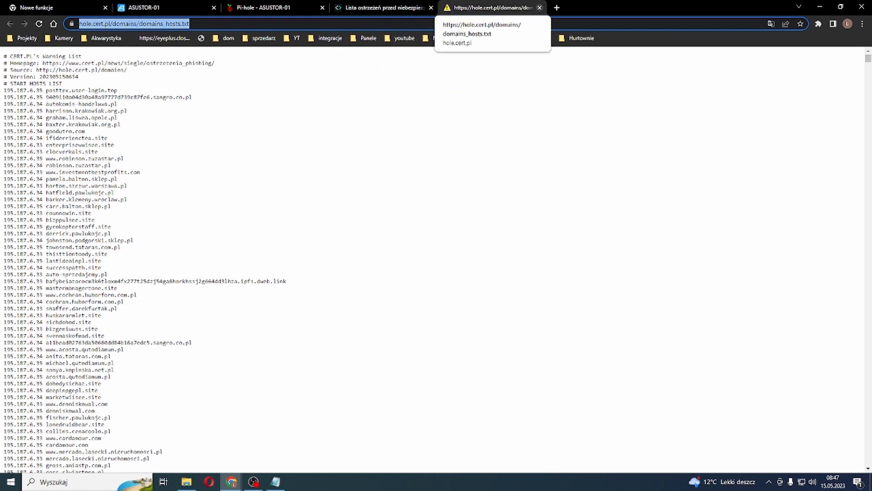
pyautogui.click(539, 7)
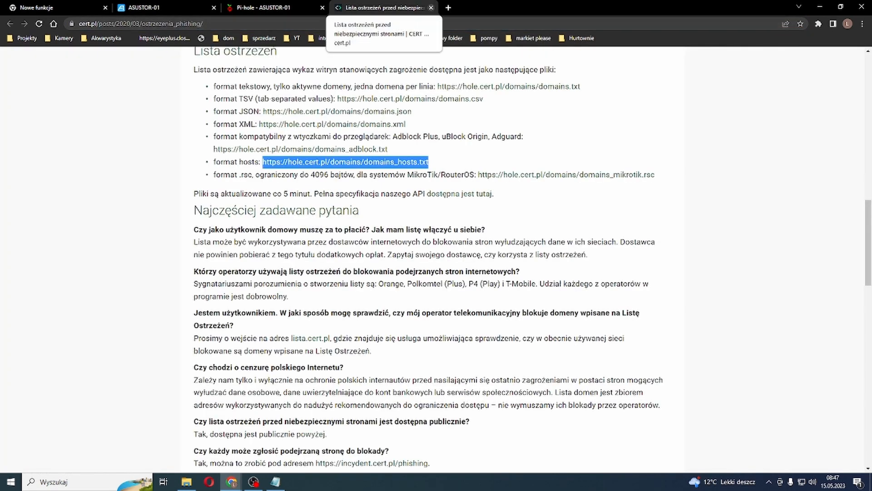
pyautogui.click(431, 8)
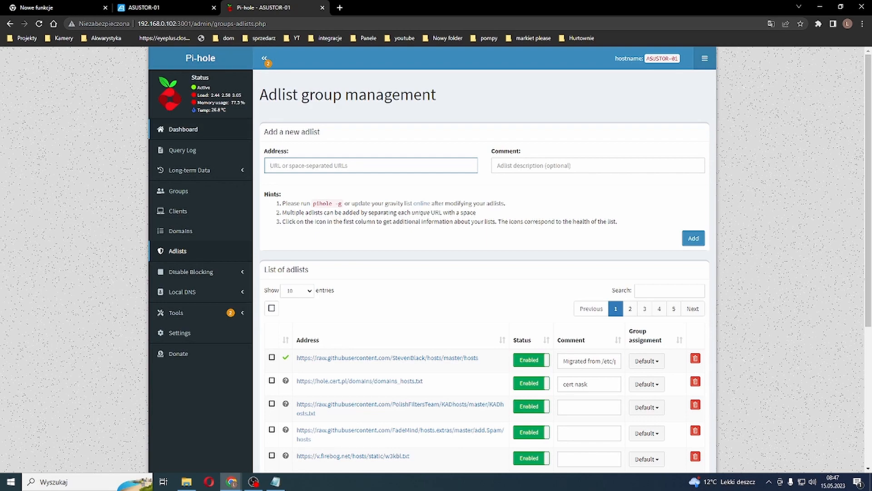
# Step: Open Pi-hole's Update Gravity page and start updating the list of blocked domains
pyautogui.click(184, 129)
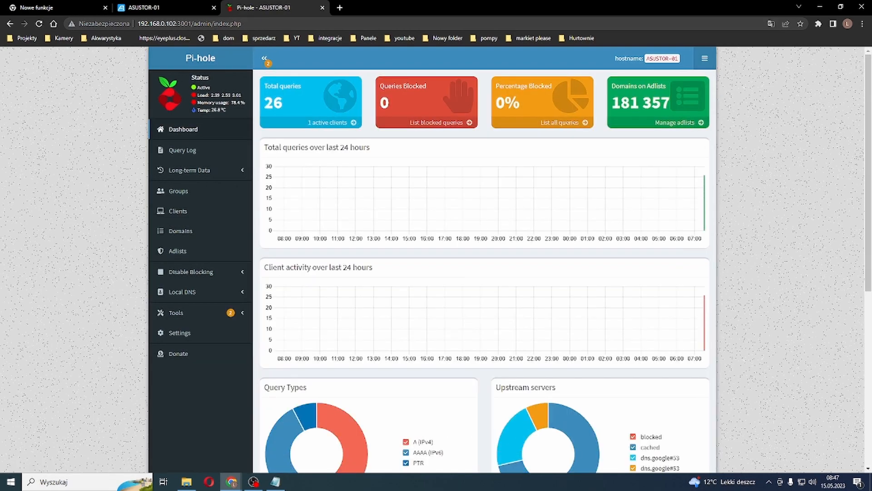
pyautogui.click(177, 312)
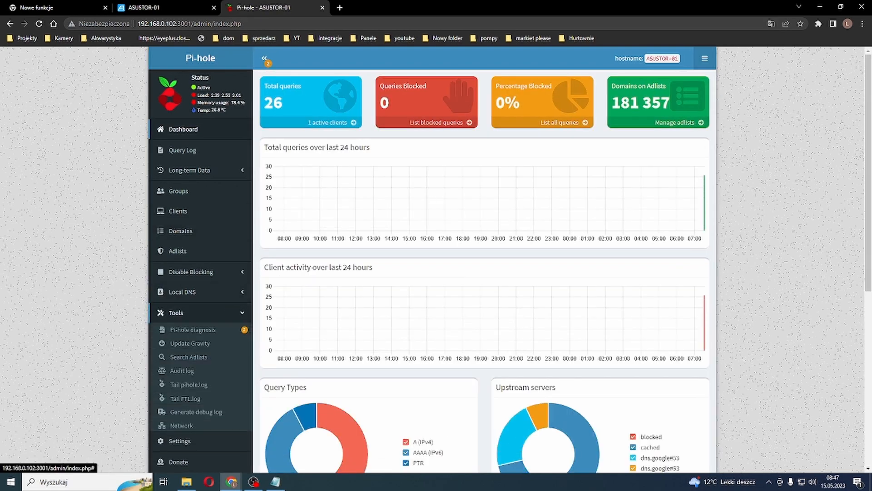
pyautogui.click(190, 343)
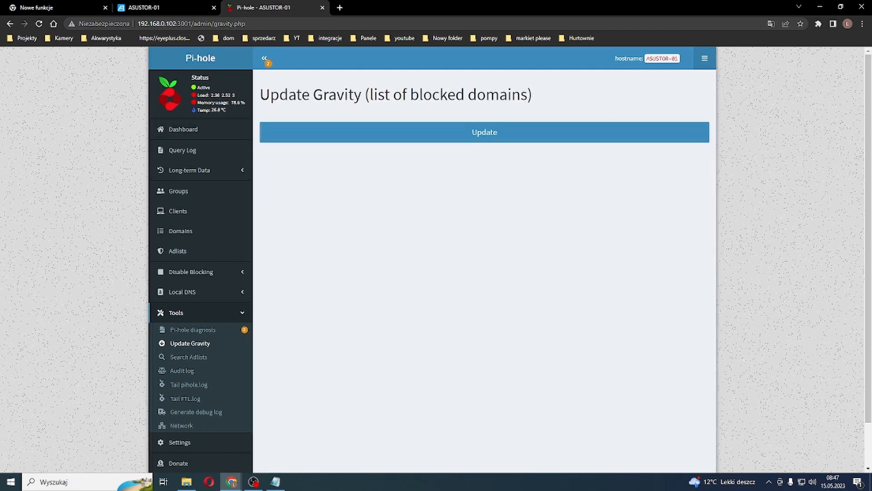
pyautogui.click(484, 132)
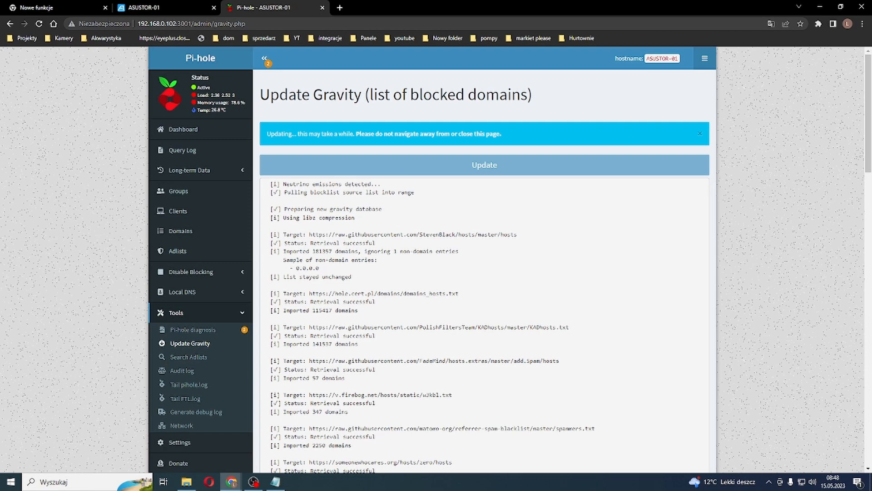
# Step: Examine the gravity update log for each adlist's retrieval status and imported domains, through to the final database messages
pyautogui.scroll(-3, 485, 273)
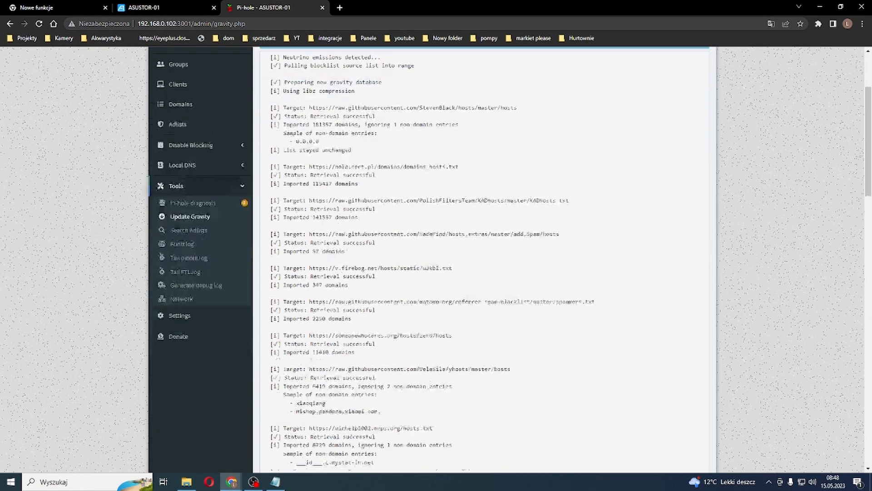
pyautogui.scroll(-16, 484, 272)
pyautogui.scroll(15, 484, 273)
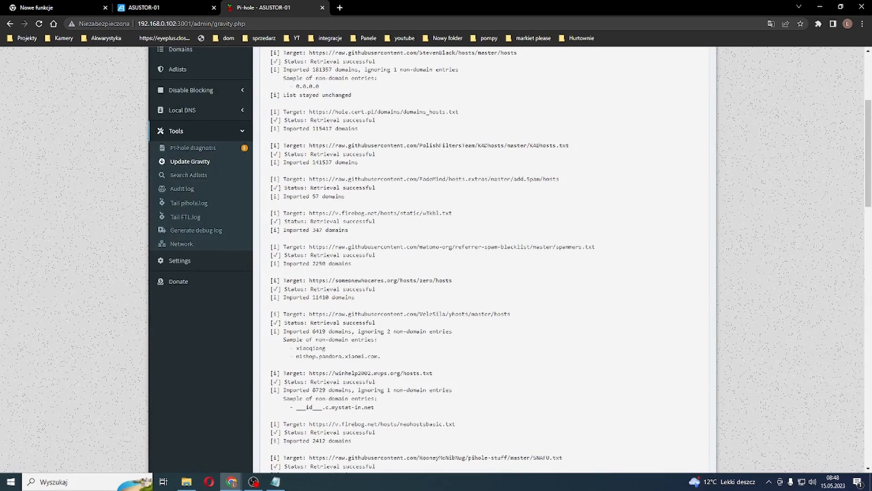
pyautogui.scroll(4, 484, 273)
pyautogui.scroll(-20, 484, 273)
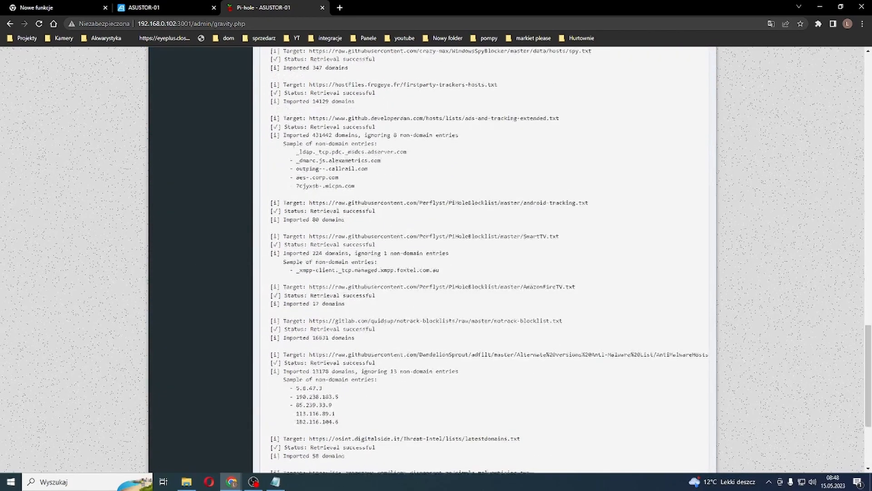
pyautogui.scroll(-2, 484, 272)
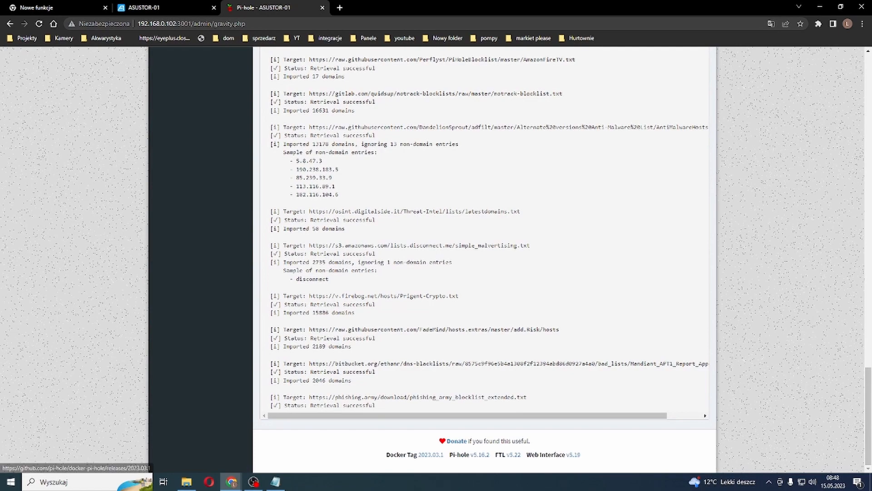
pyautogui.scroll(-1, 472, 450)
pyautogui.scroll(-2, 484, 254)
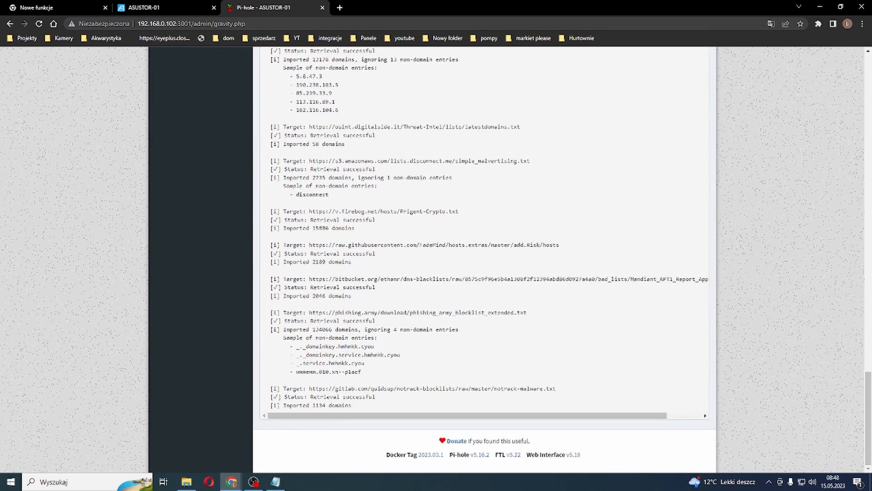
pyautogui.scroll(5, 484, 259)
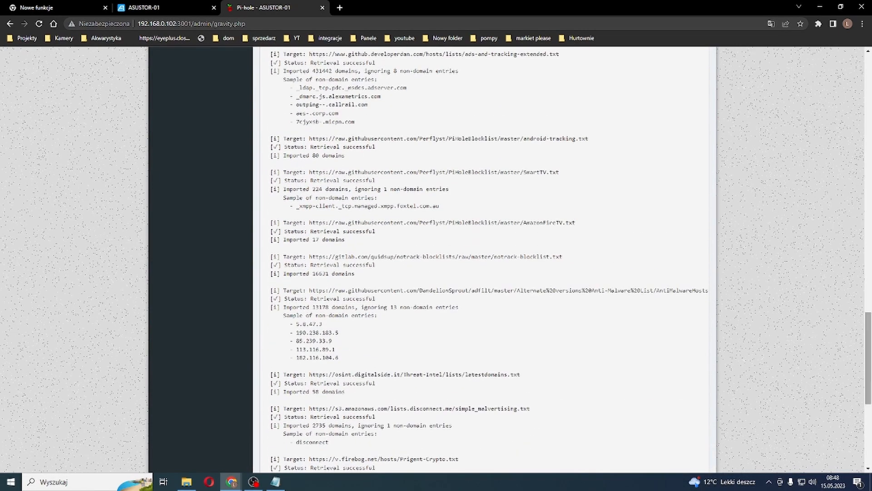
pyautogui.scroll(15, 485, 259)
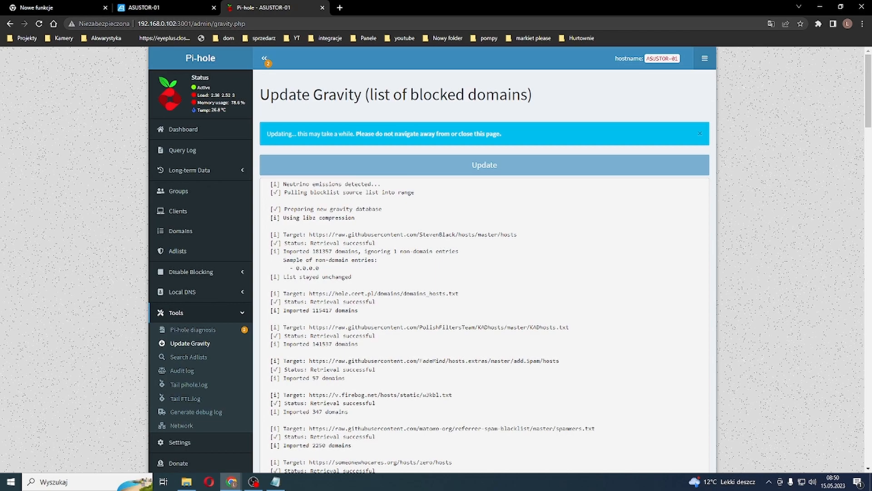
pyautogui.scroll(-20, 485, 259)
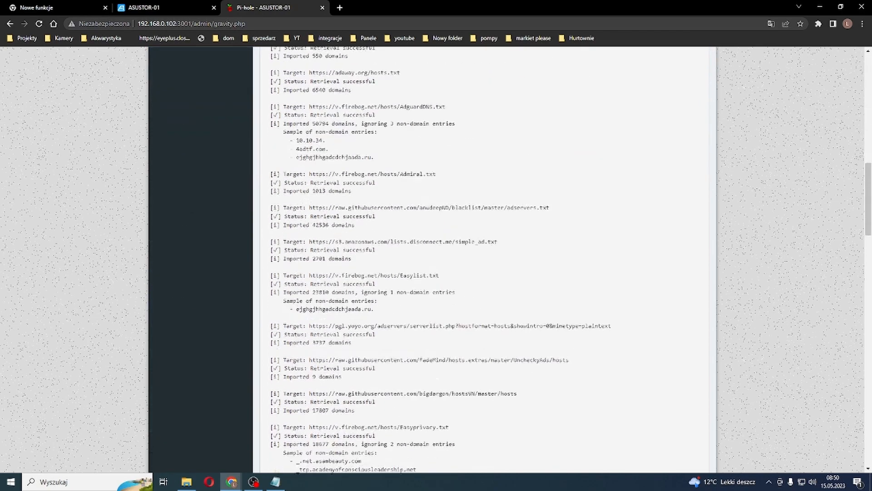
pyautogui.scroll(-3, 484, 258)
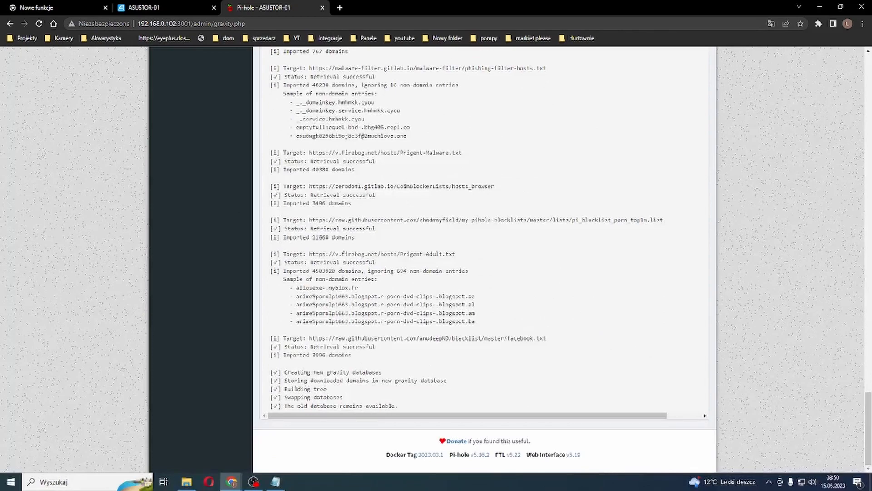
pyautogui.moveTo(399, 409); pyautogui.dragTo(298, 389)
# Step: Switch to the ASUSTOR portal and show its activity monitor widgets to check CPU and memory load
pyautogui.click(145, 7)
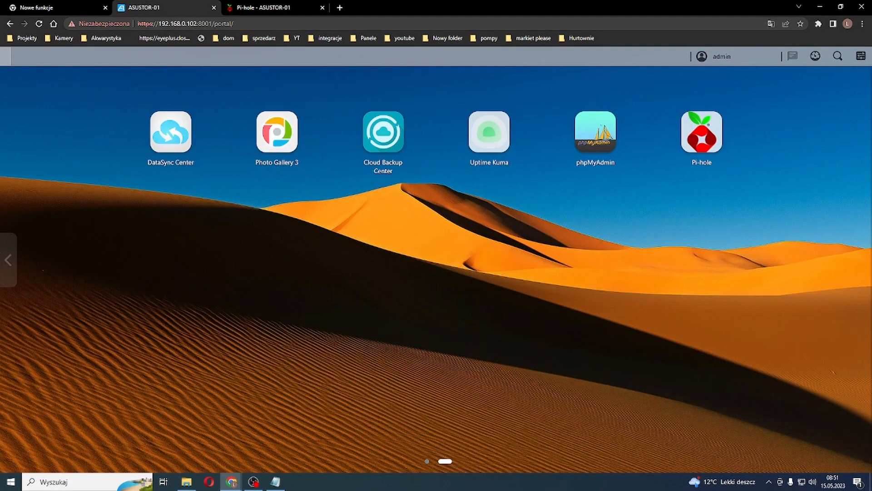
pyautogui.click(815, 56)
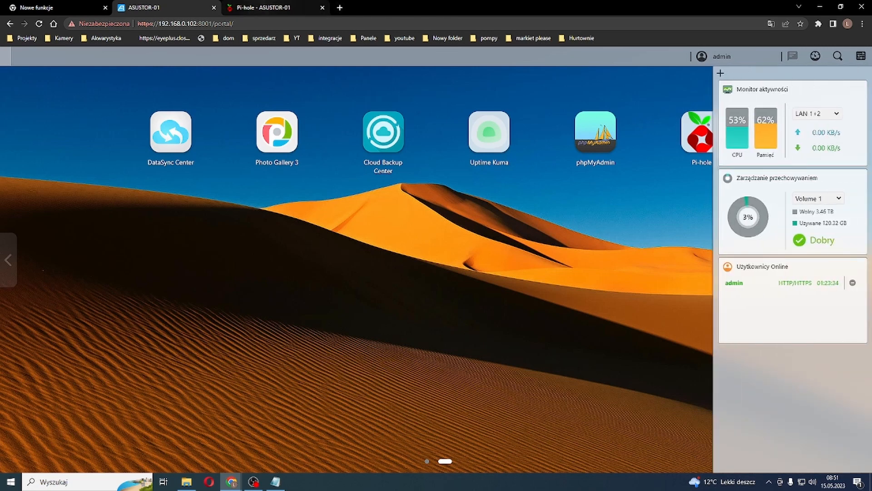
# Step: Return to the Pi-hole tab, review the gravity update log back to its beginning, and open the dashboard
pyautogui.click(261, 8)
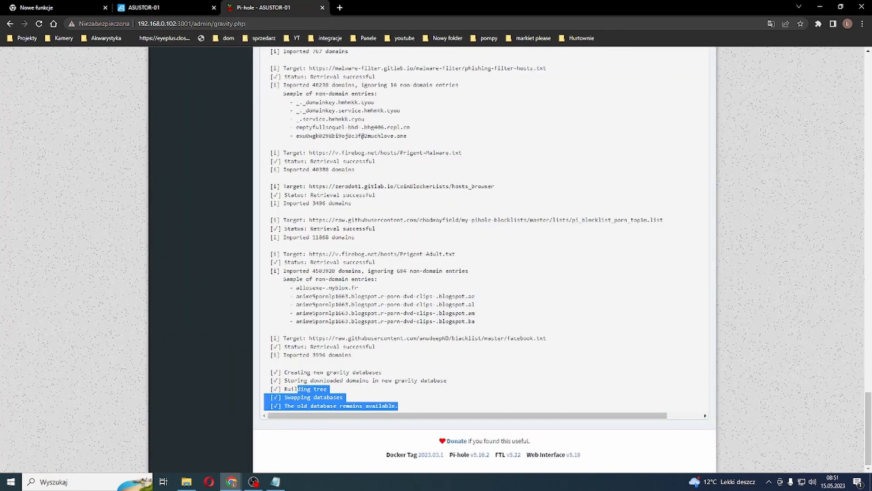
pyautogui.scroll(20, 484, 259)
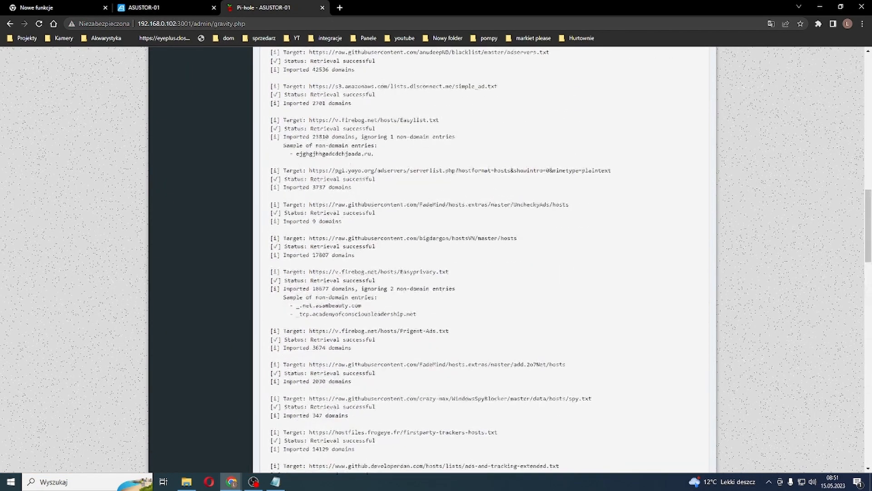
pyautogui.scroll(4, 484, 259)
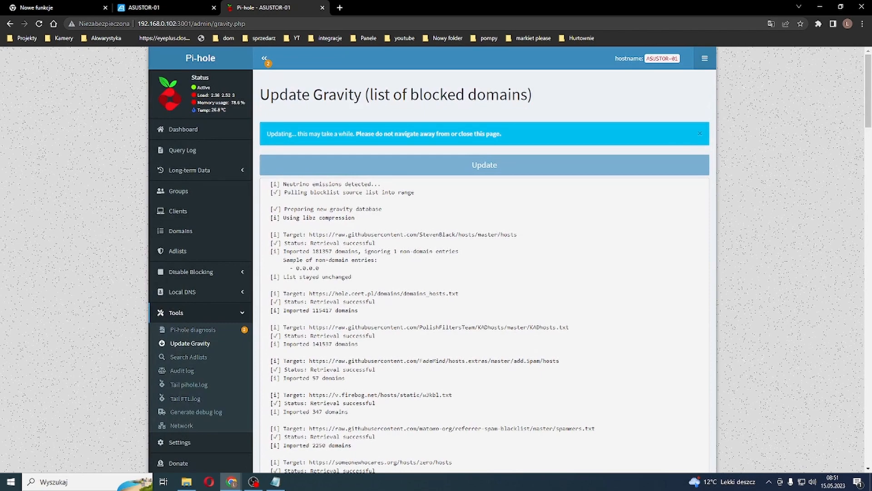
pyautogui.click(183, 129)
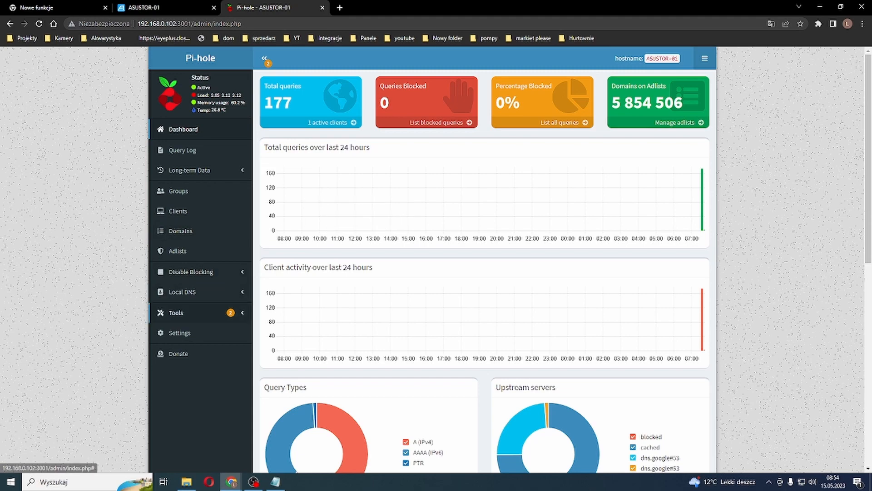
# Step: Look through Pi-hole's tools: diagnosis messages, adlist search, audit log, live pihole.log and FTL.log output, and debug log generation
pyautogui.click(176, 312)
pyautogui.click(193, 329)
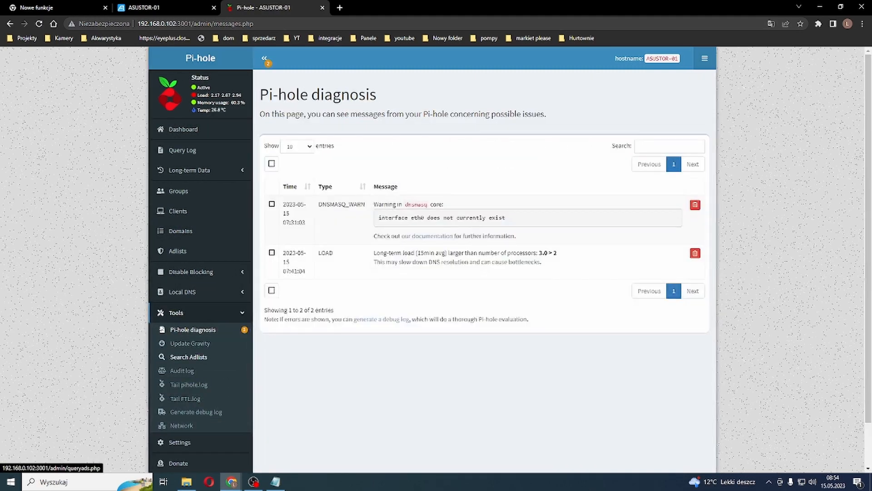
pyautogui.click(188, 357)
pyautogui.click(181, 370)
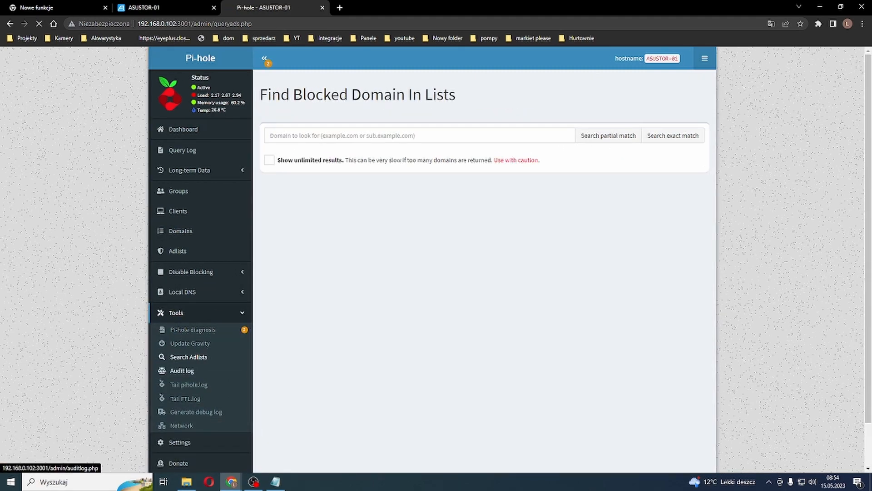
pyautogui.click(189, 385)
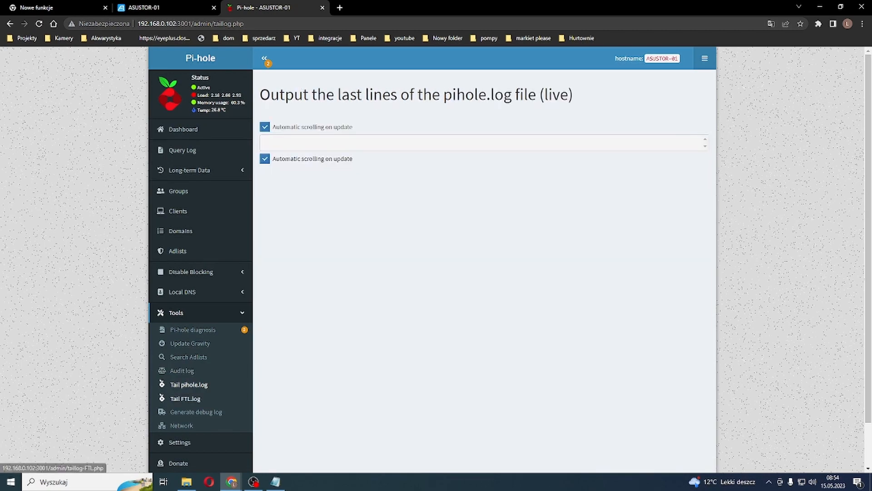
pyautogui.click(186, 399)
pyautogui.click(196, 411)
# Step: View the upstream DNS servers in Pi-hole's settings, and return to the dashboard's chart of total queries over the last 24 hours
pyautogui.click(179, 442)
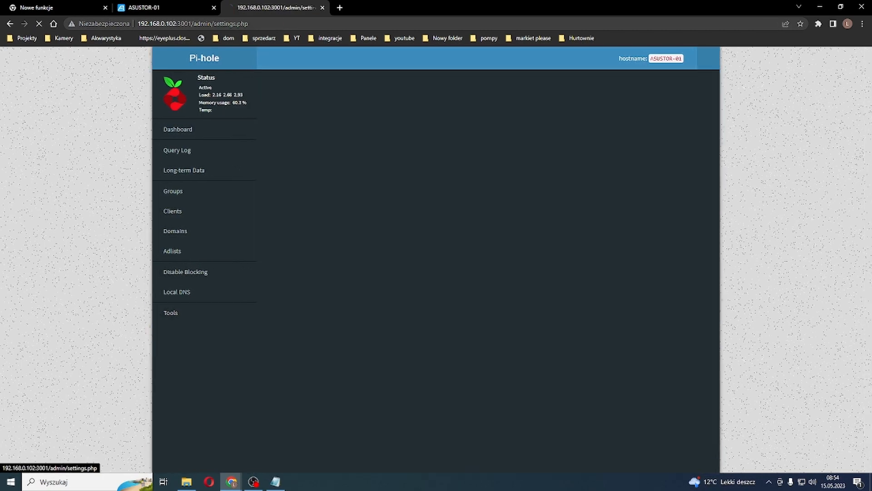
pyautogui.click(311, 87)
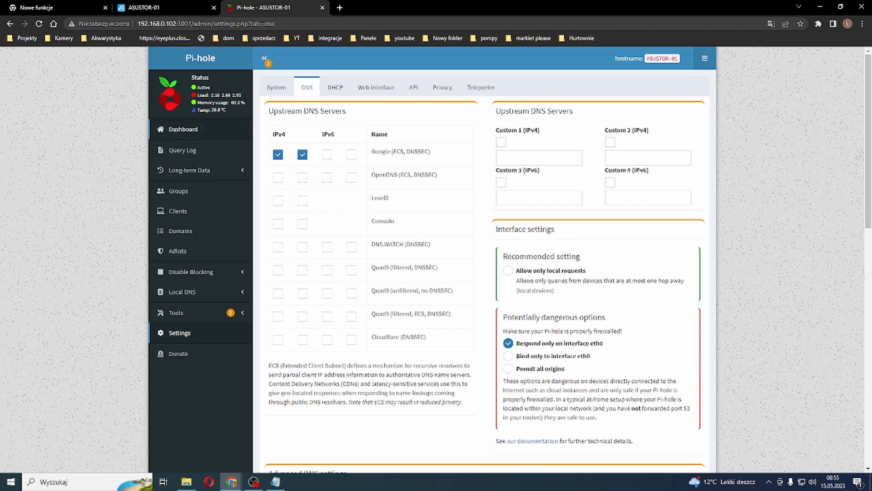
pyautogui.click(183, 129)
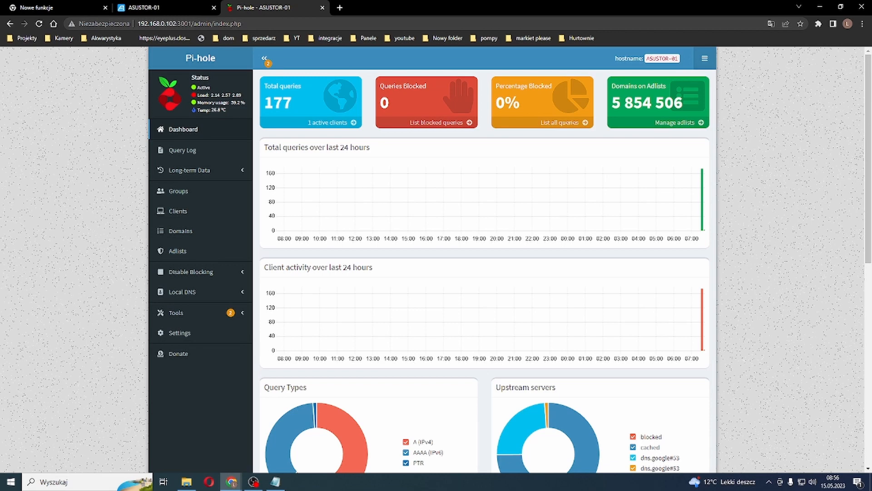
pyautogui.moveTo(264, 147); pyautogui.dragTo(370, 148)
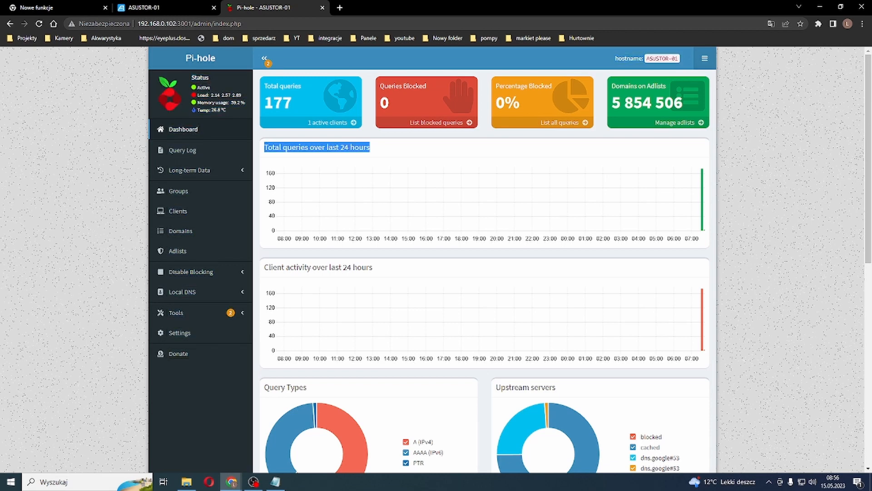
pyautogui.click(264, 148)
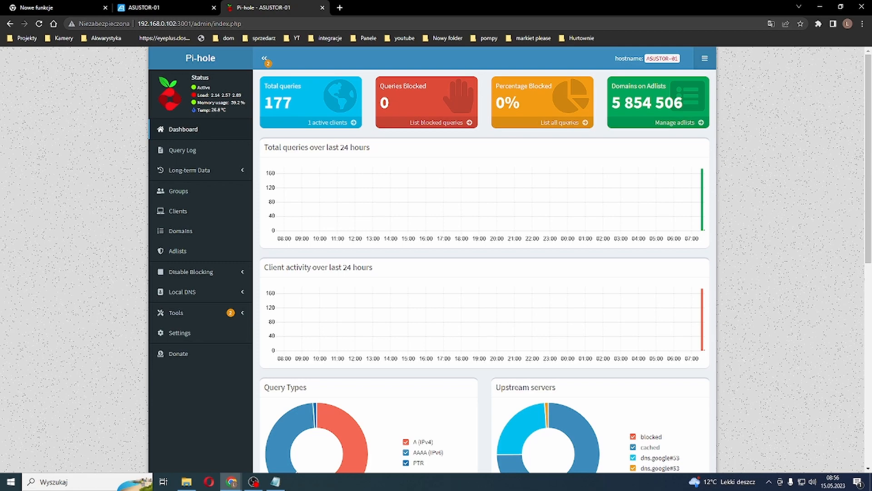
# Step: Review the recent queries in the Query Log and the issue messages on the Pi-hole diagnosis page
pyautogui.click(182, 150)
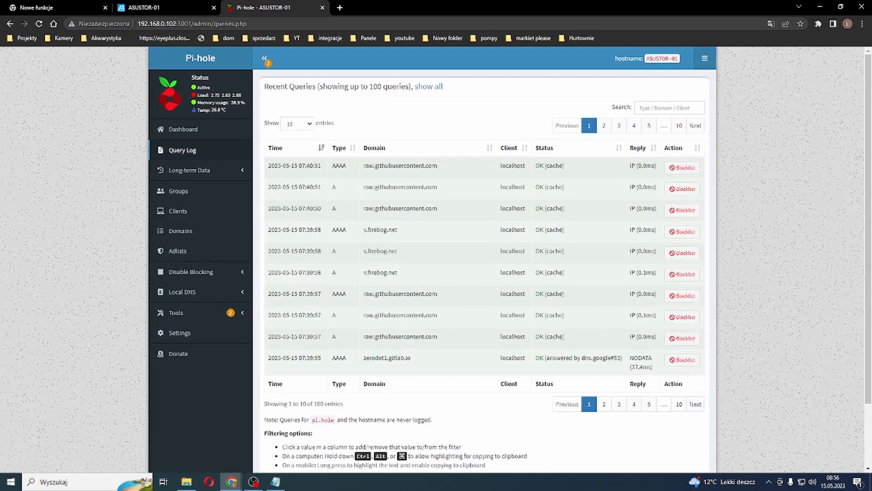
pyautogui.click(190, 170)
pyautogui.click(183, 129)
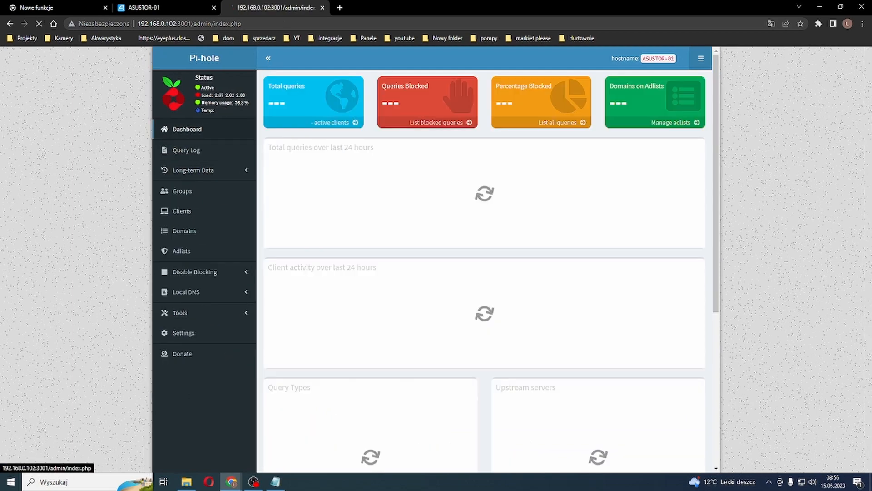
pyautogui.click(187, 149)
pyautogui.click(180, 313)
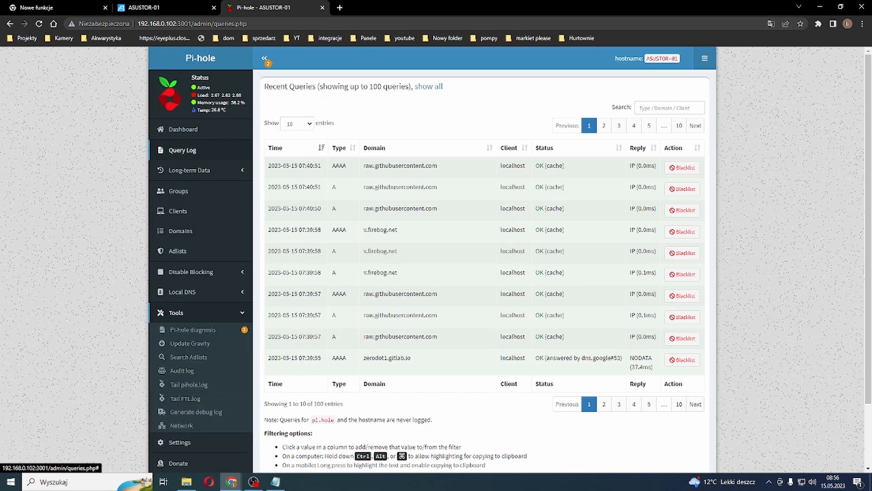
pyautogui.click(192, 329)
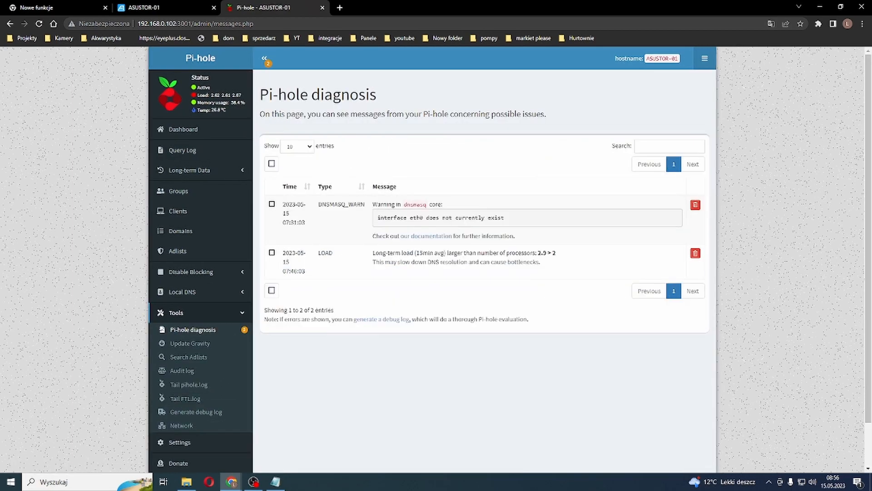
# Step: Revisit the Update Gravity page and examine the network overview for which devices use Pi-hole
pyautogui.click(190, 342)
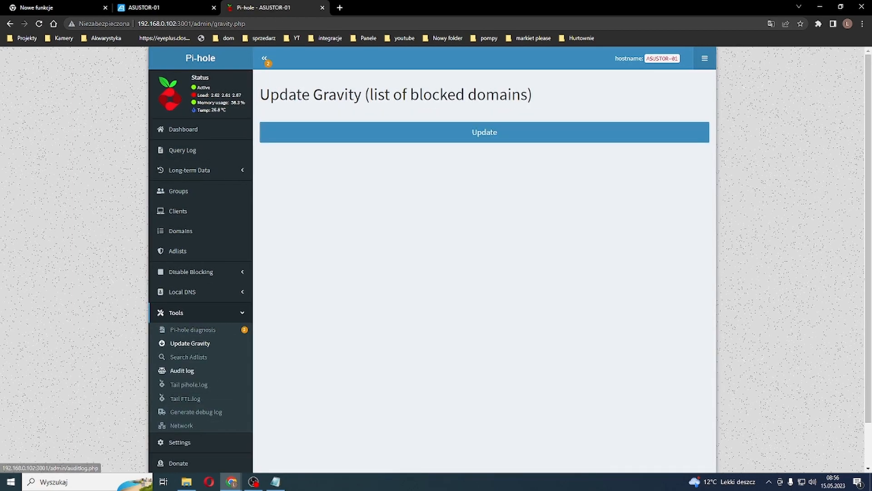
pyautogui.scroll(-2, 182, 375)
pyautogui.click(182, 376)
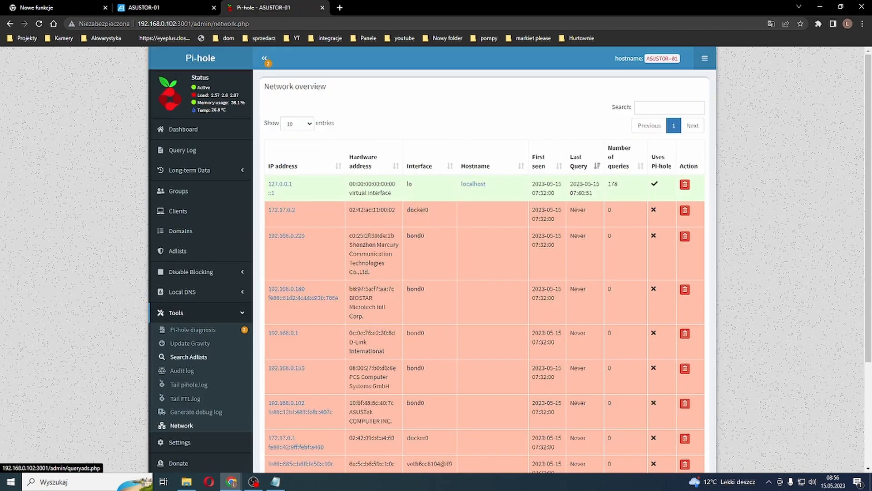
pyautogui.scroll(-4, 189, 220)
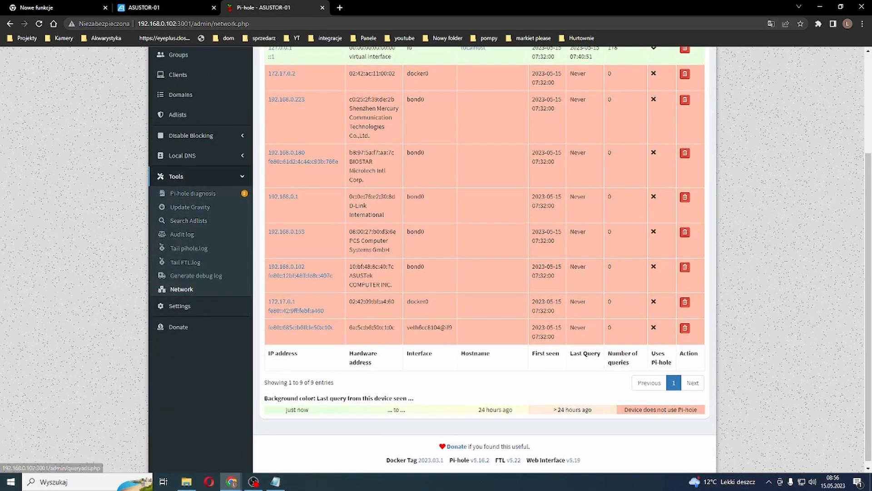
pyautogui.scroll(1, 188, 220)
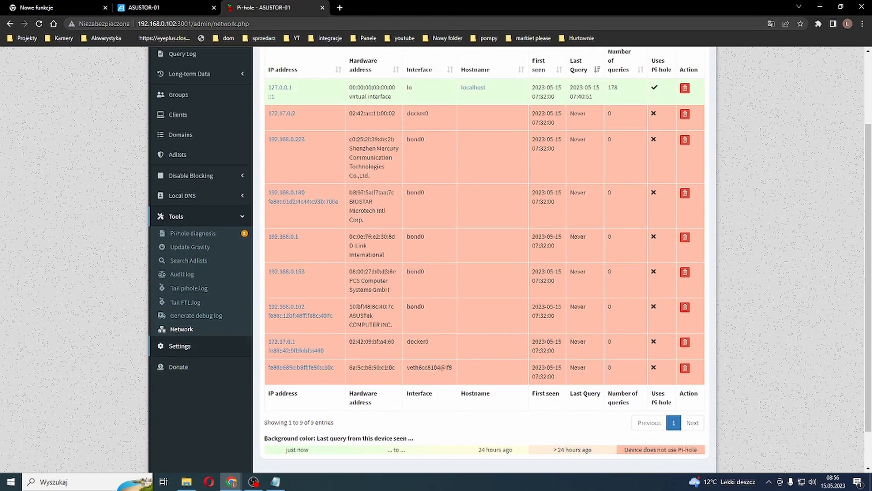
pyautogui.scroll(3, 189, 216)
pyautogui.scroll(-4, 189, 216)
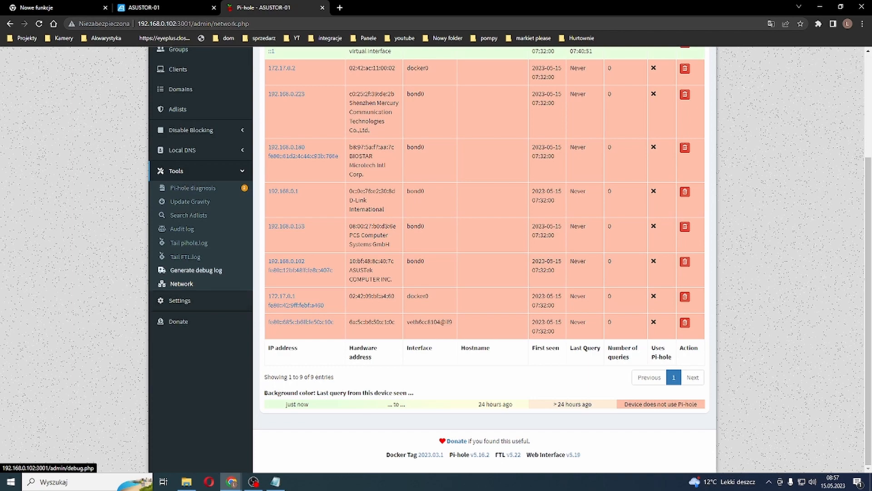
# Step: View the debug log options, the live FTL.log and pihole.log pages, and the page for finding blocked domains in lists
pyautogui.click(196, 270)
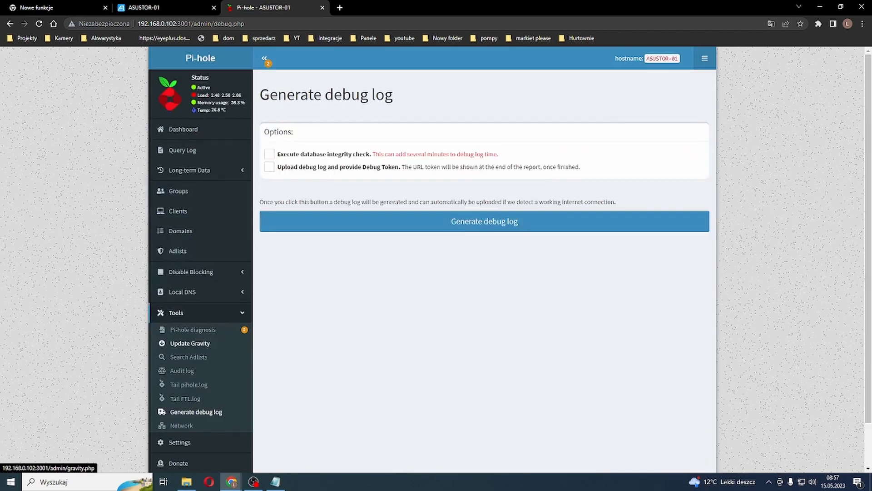
pyautogui.scroll(-1, 190, 343)
pyautogui.click(186, 350)
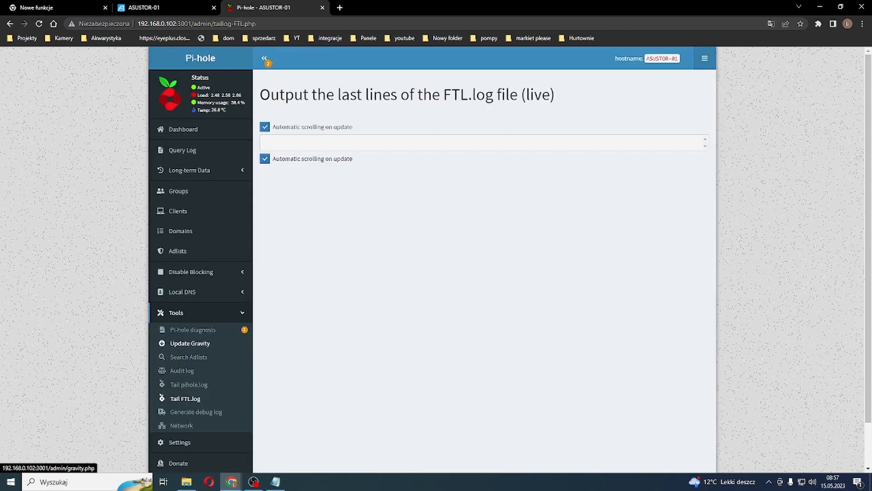
pyautogui.click(189, 336)
pyautogui.scroll(-1, 189, 335)
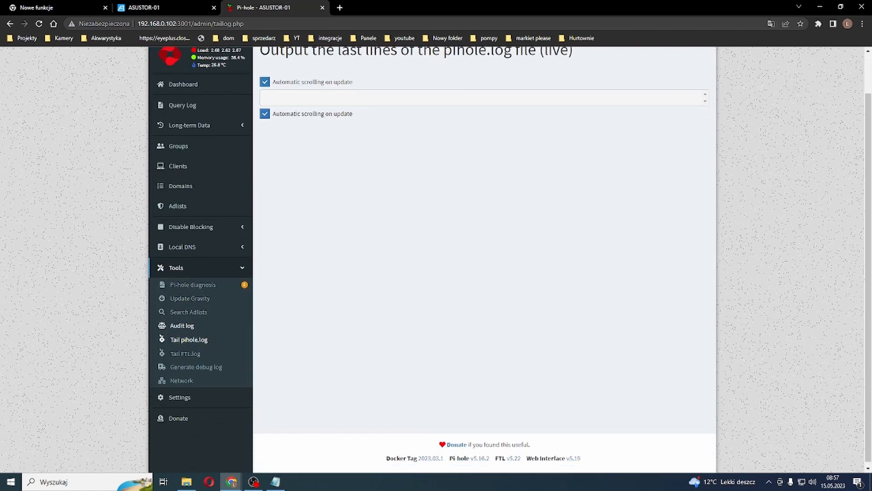
pyautogui.click(189, 308)
pyautogui.scroll(-1, 192, 329)
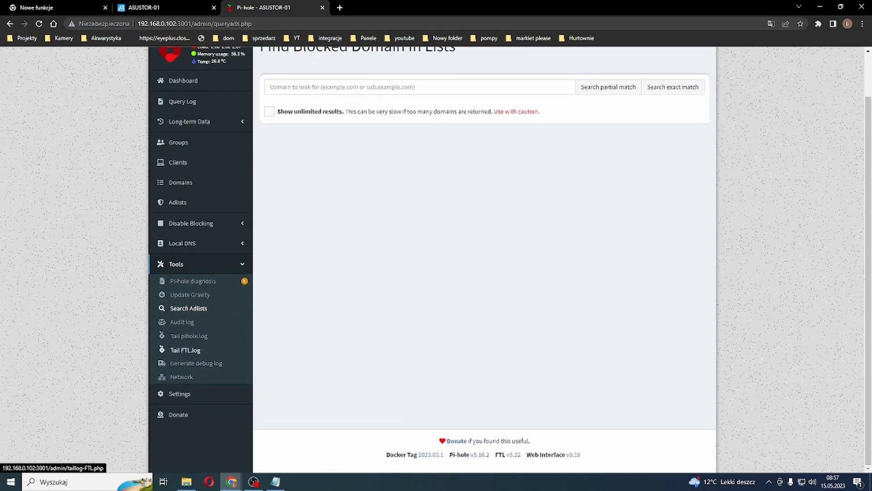
# Step: Open Pi-hole's DNS settings and go through the four custom upstream server fields for IPv4 and IPv6 without entering addresses
pyautogui.click(179, 392)
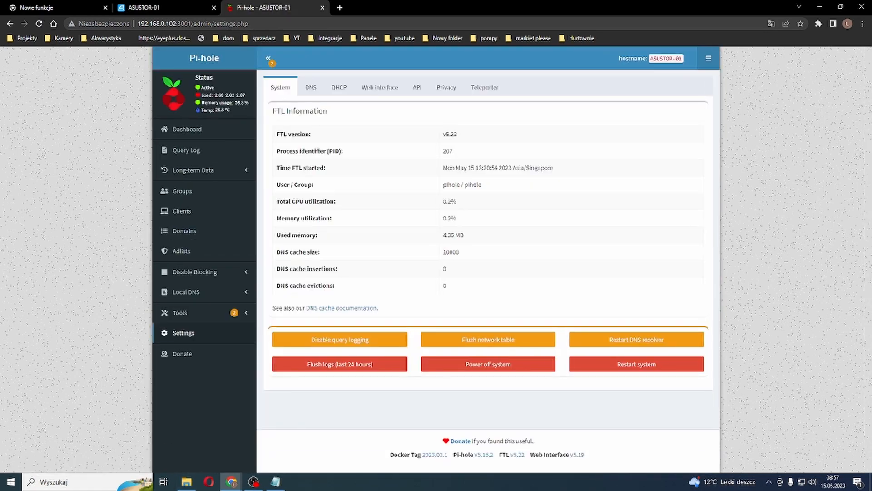
pyautogui.click(310, 88)
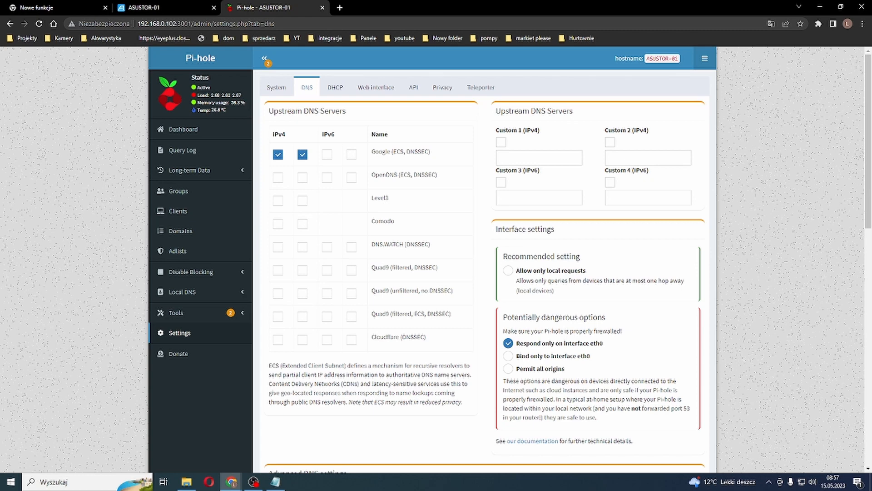
pyautogui.click(539, 157)
pyautogui.click(648, 157)
pyautogui.click(539, 158)
pyautogui.click(540, 198)
pyautogui.click(648, 198)
# Step: View the DHCP settings and the web interface settings, including the available CPU temperature units
pyautogui.click(335, 87)
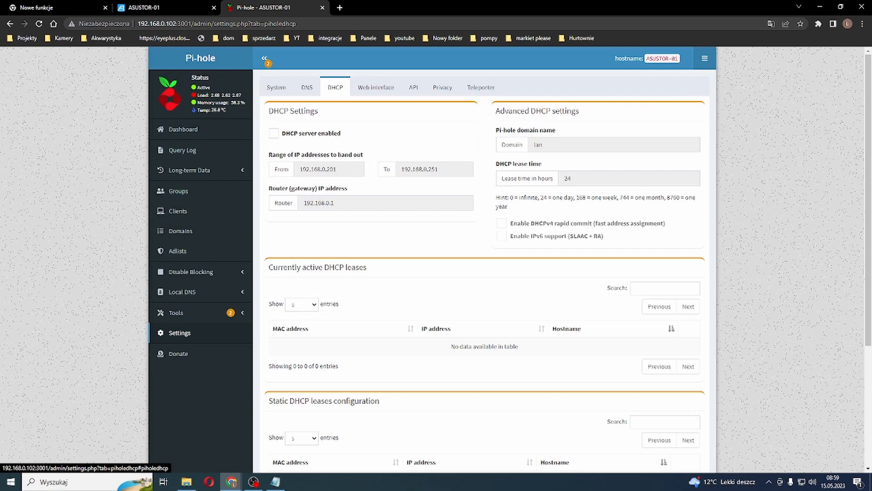
pyautogui.click(376, 88)
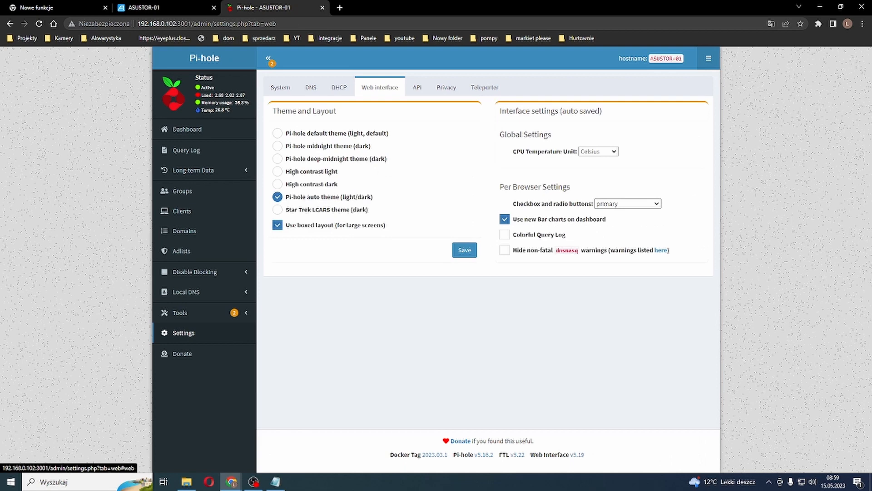
pyautogui.click(599, 151)
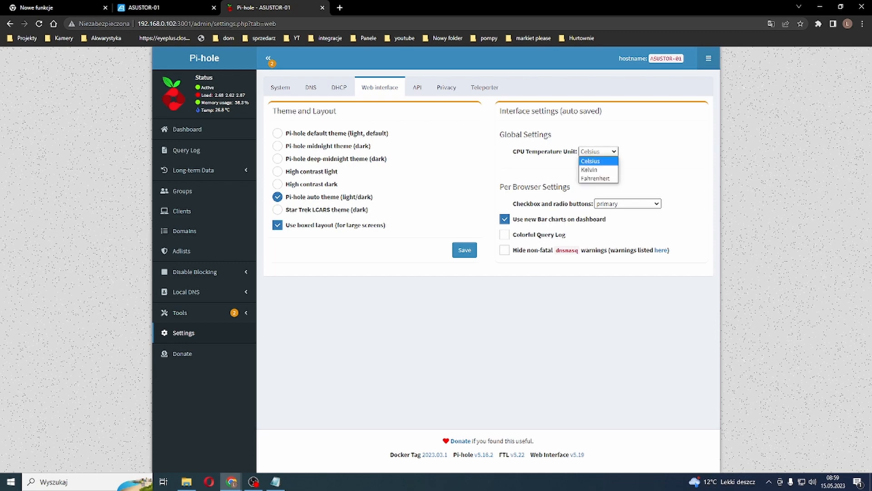
pyautogui.click(599, 152)
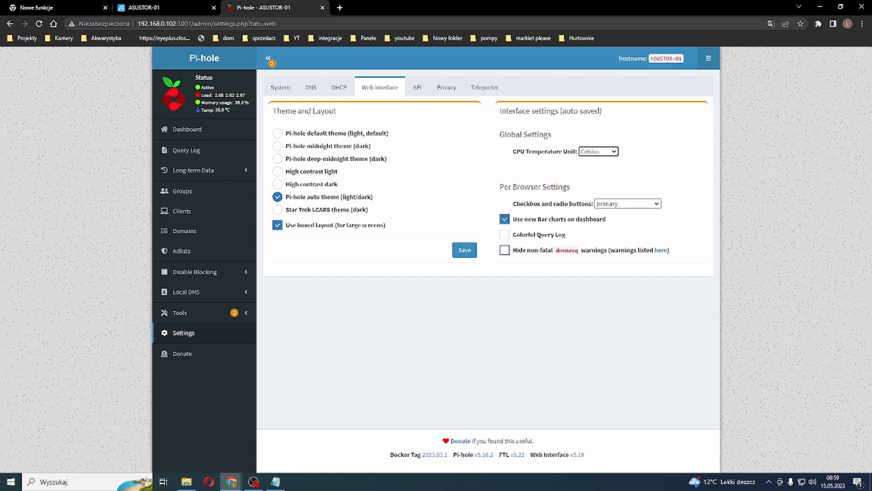
# Step: View Pi-hole's API settings, the DNS resolver privacy levels, and the Teleporter backup and restore options
pyautogui.click(417, 87)
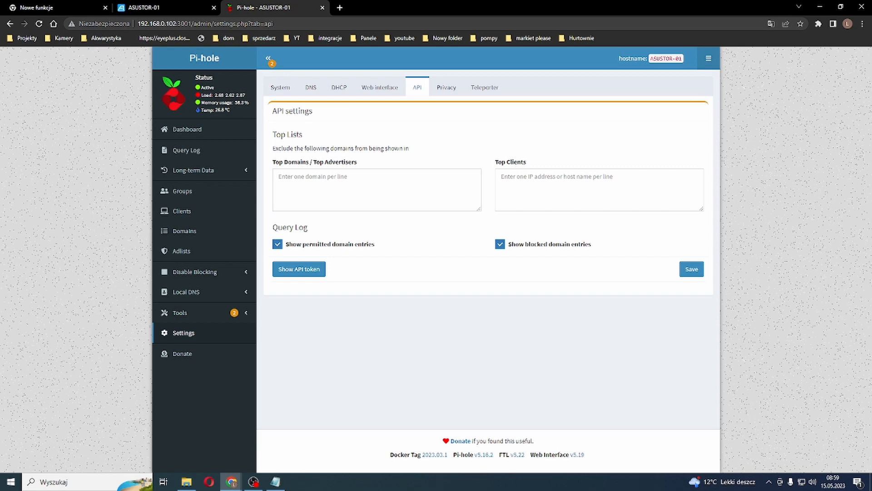
pyautogui.click(447, 88)
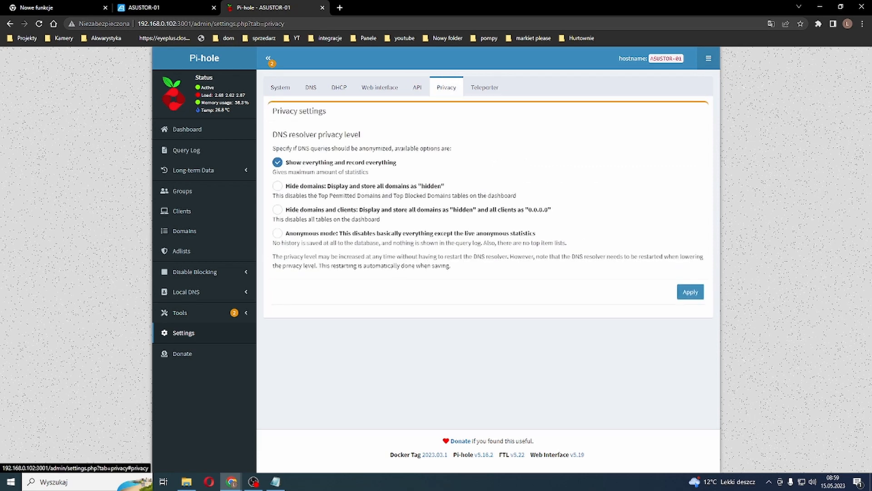
pyautogui.click(484, 87)
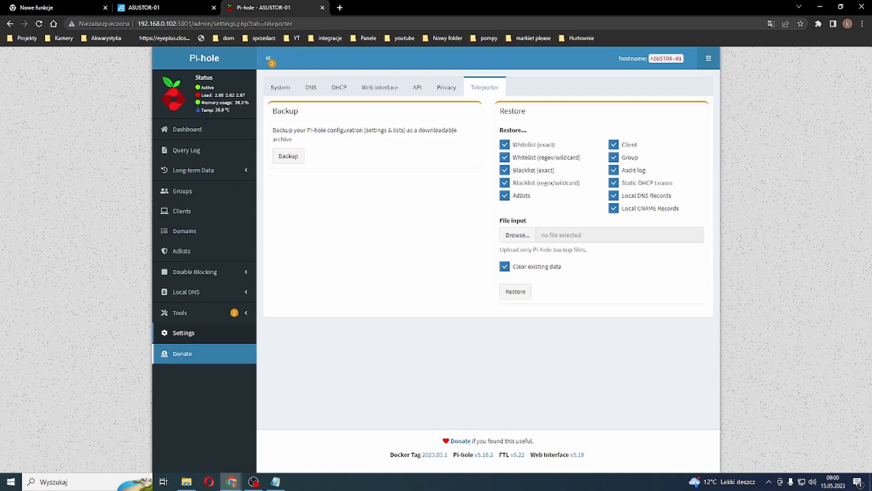
# Step: Open Pi-hole's donation page, close it, and return to the system information in the settings
pyautogui.click(182, 353)
pyautogui.hotkey('ctrl', 'w')
pyautogui.click(184, 333)
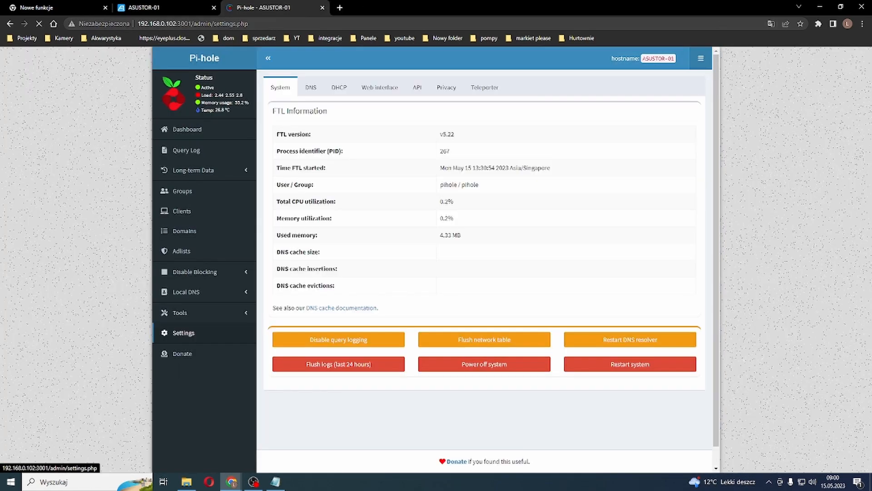
# Step: Go through Pi-hole's tools: Update Gravity, Search Adlists, Audit log, Tail FTL.log, Generate debug log, and the Network overview
pyautogui.click(180, 312)
pyautogui.click(194, 343)
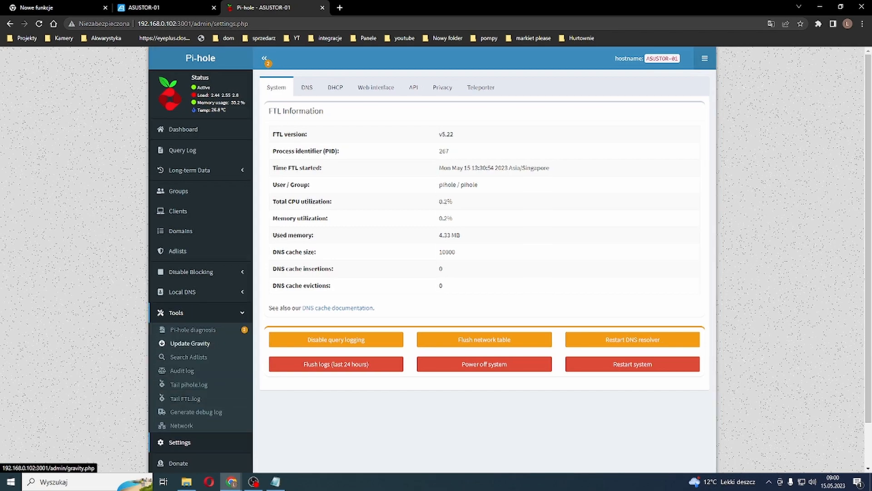
pyautogui.click(189, 356)
pyautogui.click(182, 370)
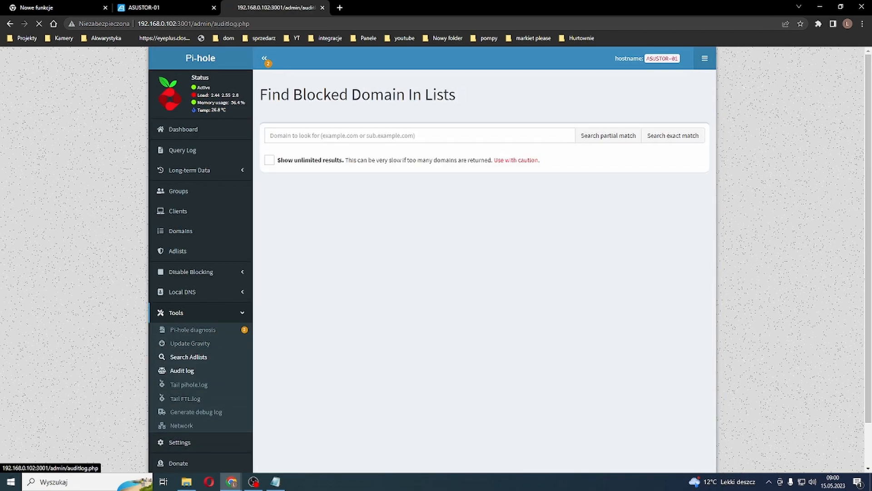
pyautogui.click(185, 399)
pyautogui.click(196, 411)
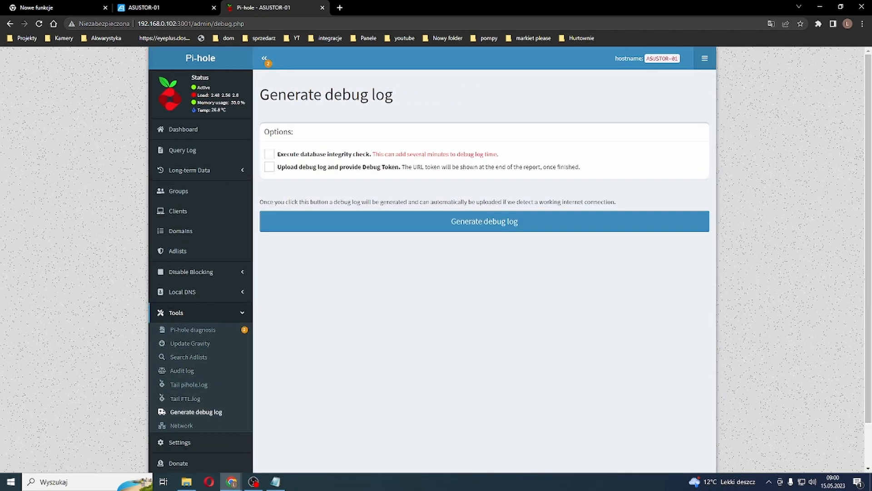
pyautogui.click(179, 425)
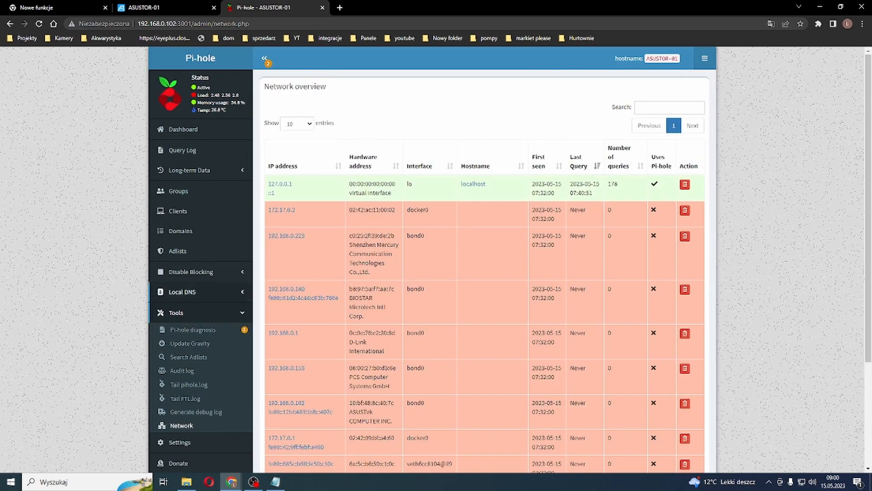
# Step: Open the local DNS records and enter 192.168.0.58 as the IP address of a new record, leaving its domain empty
pyautogui.click(182, 291)
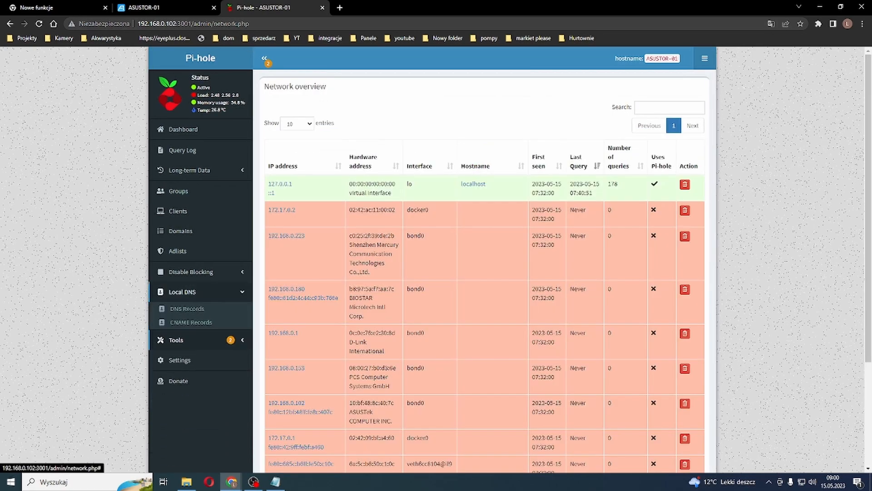
pyautogui.click(190, 308)
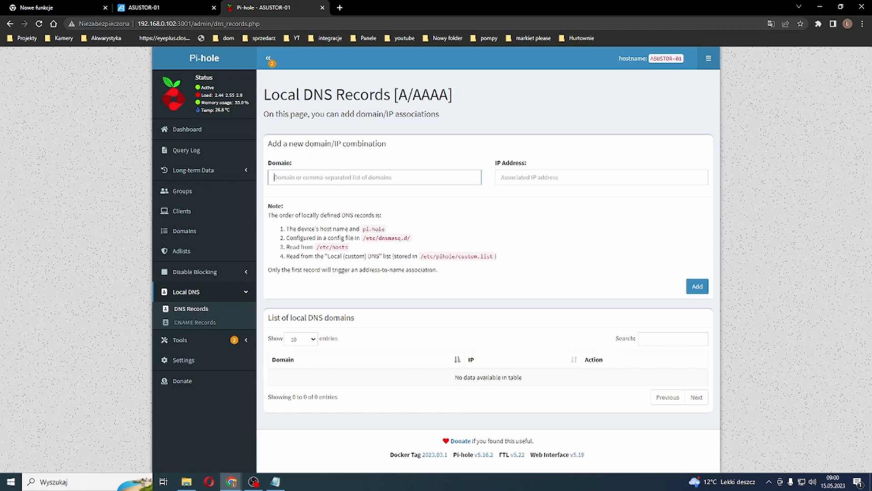
pyautogui.write('192/1')
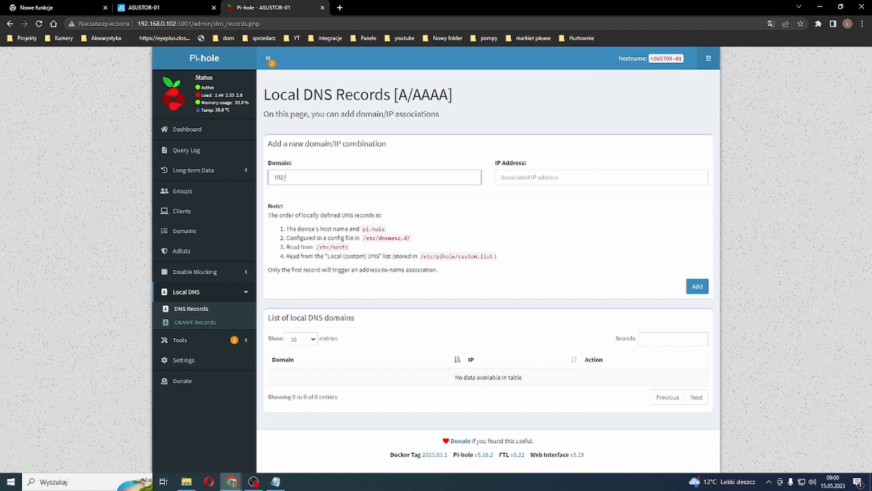
pyautogui.press('BackSpace')
pyautogui.press('BackSpace')
pyautogui.write('.168.0.58')
pyautogui.click(501, 177)
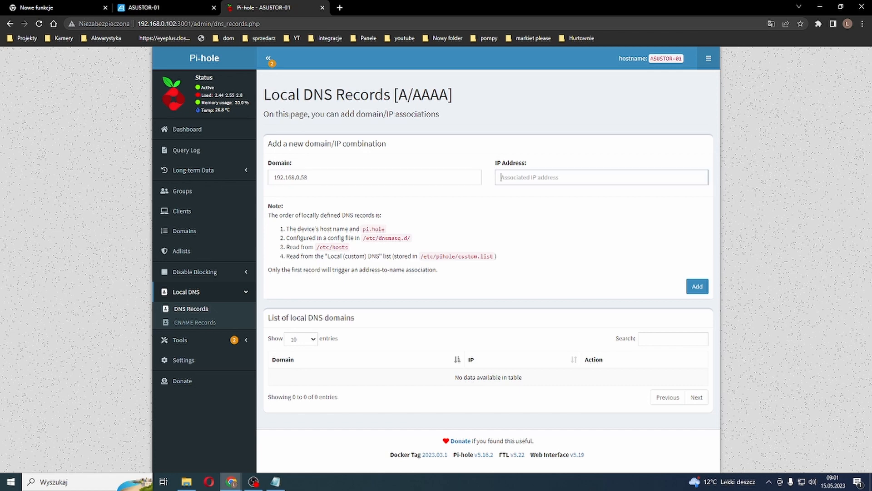
pyautogui.doubleClick(291, 178)
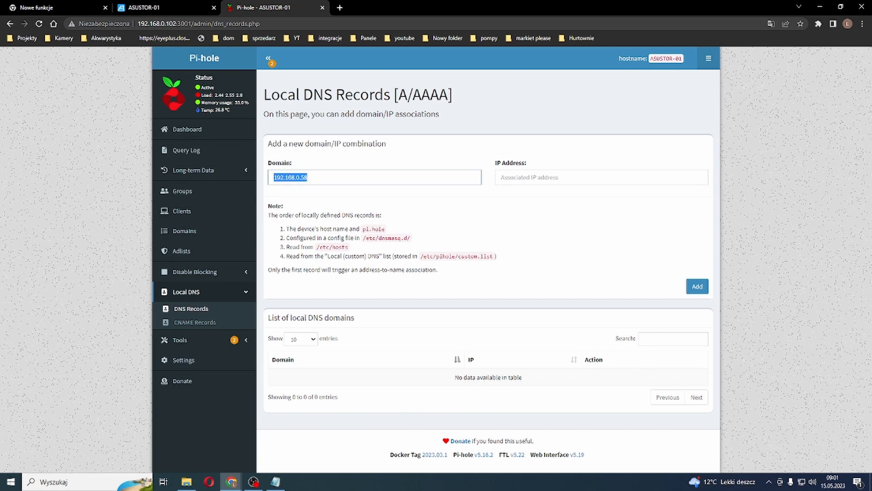
pyautogui.hotkey('ctrl', 'x')
pyautogui.click(517, 177)
pyautogui.hotkey('ctrl', 'v')
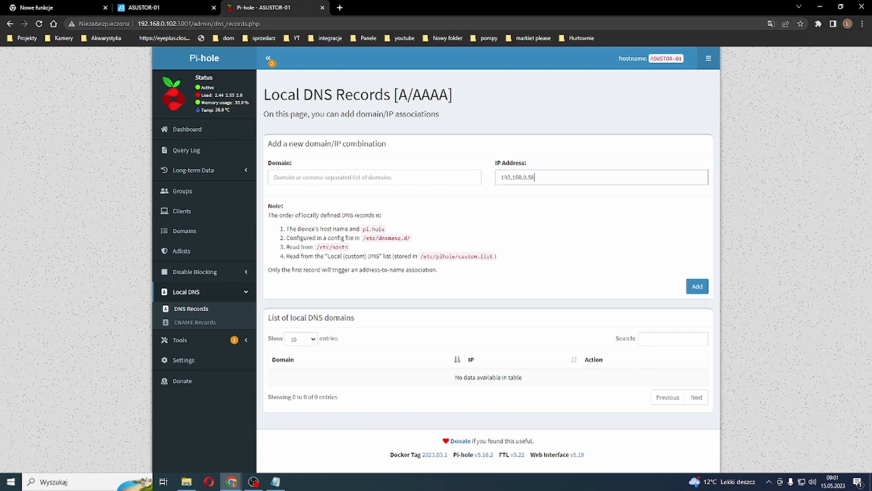
# Step: Enter kamera.dom as the domain for 192.168.0.58 and add the local DNS record
pyautogui.click(274, 177)
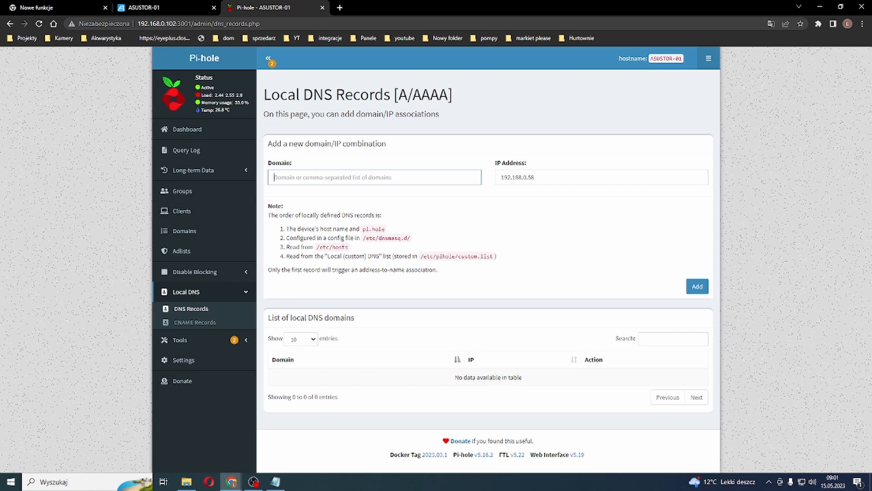
pyautogui.write('kamera.d')
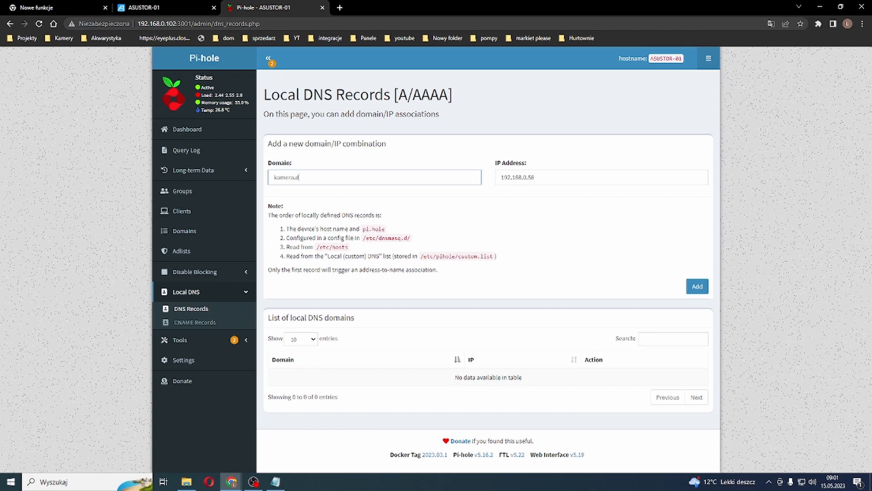
pyautogui.write('om')
pyautogui.moveTo(291, 177)
pyautogui.mouseDown()
pyautogui.moveTo(273, 177)
pyautogui.moveTo(308, 178)
pyautogui.mouseUp()
pyautogui.click(697, 286)
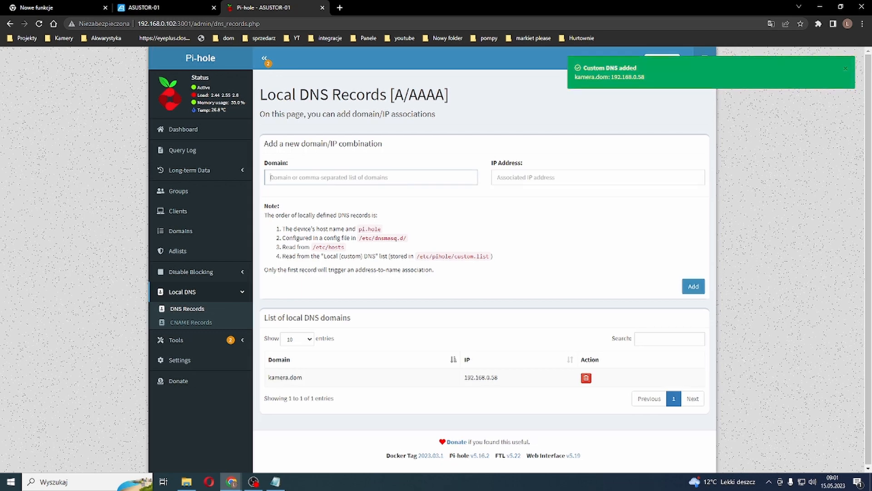
# Step: Copy the kamera.dom domain from the record list, try to open it in a new browser tab, and go back
pyautogui.moveTo(302, 377); pyautogui.dragTo(268, 376)
pyautogui.hotkey('ctrl', 'c')
pyautogui.hotkey('ctrl', 't')
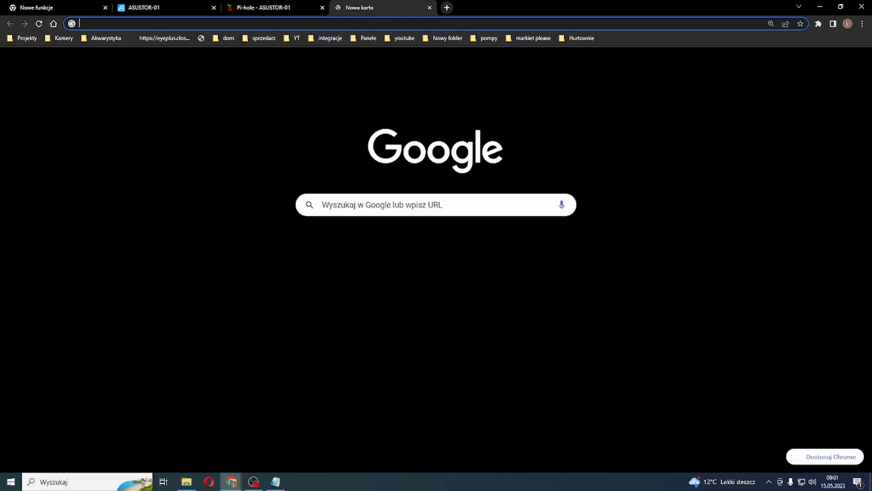
pyautogui.hotkey('ctrl', 'v')
pyautogui.press('Return')
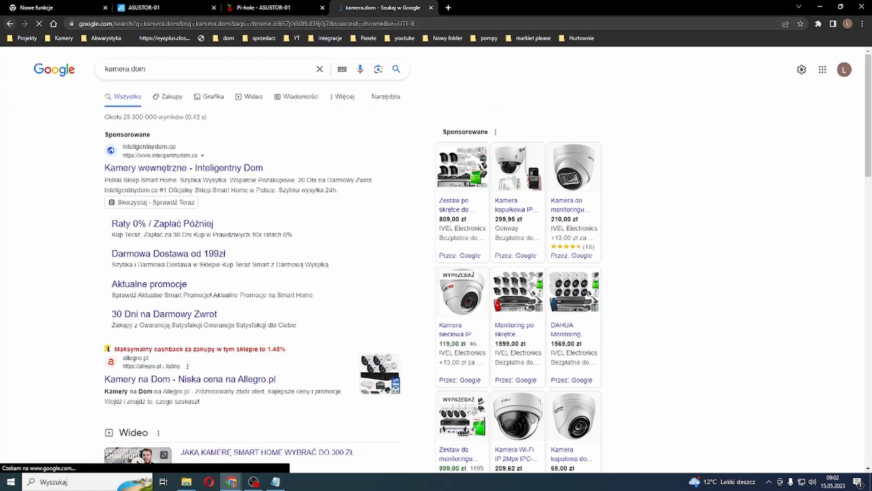
pyautogui.hotkey('alt', 'Left')
# Step: Enter kamera.dom in the new tab's address bar again without loading it
pyautogui.click(84, 24)
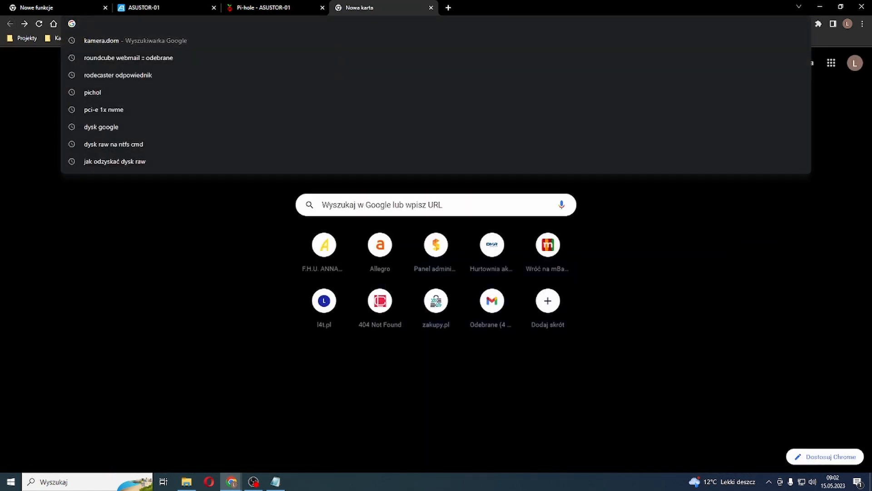
pyautogui.write('kamera.dom')
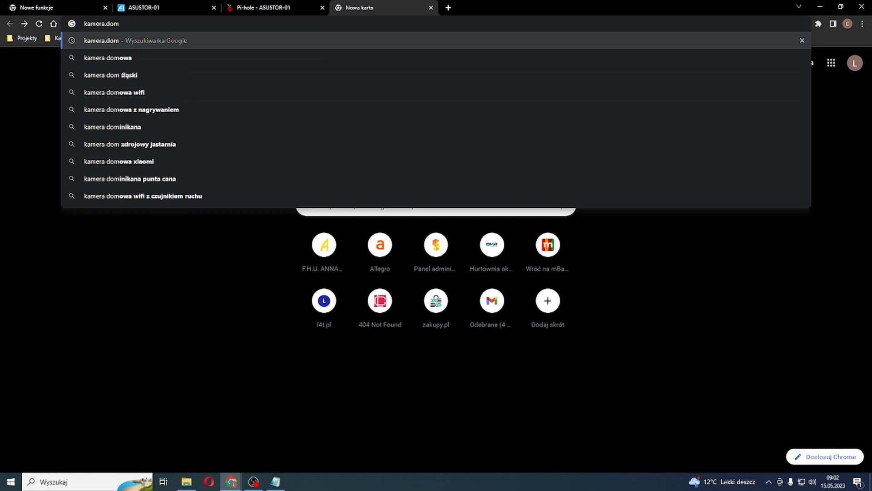
pyautogui.click(195, 254)
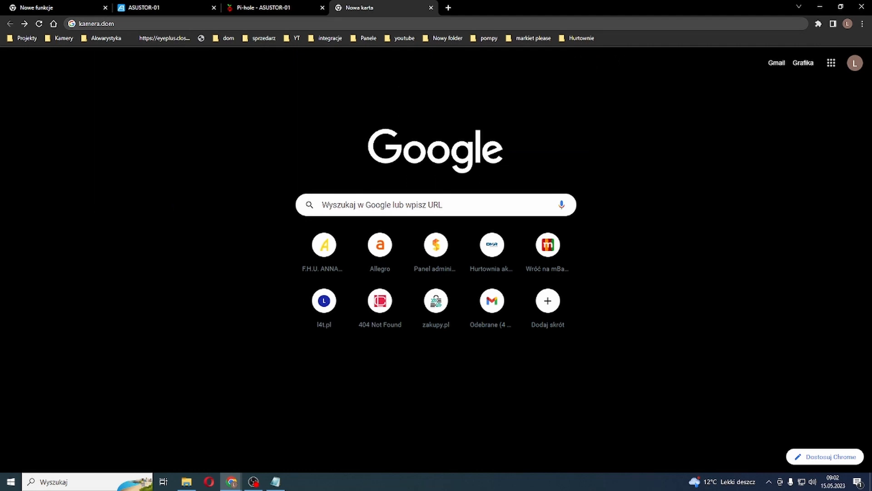
pyautogui.click(80, 23)
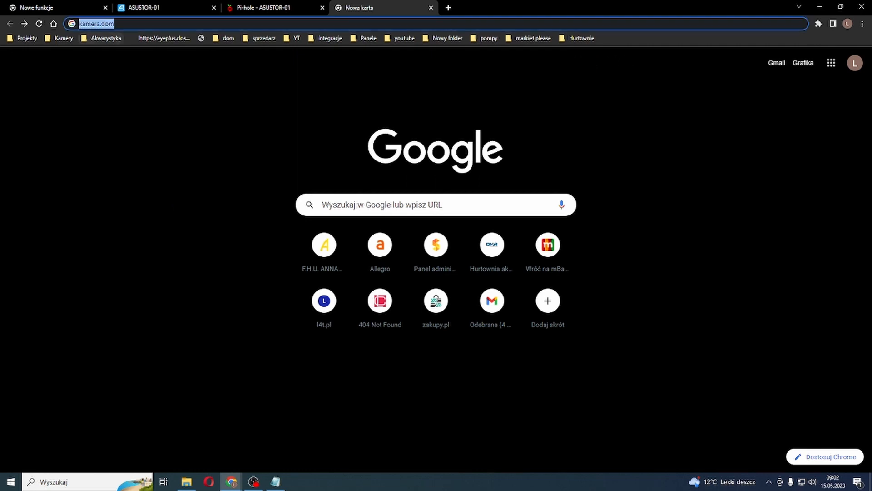
pyautogui.click(80, 23)
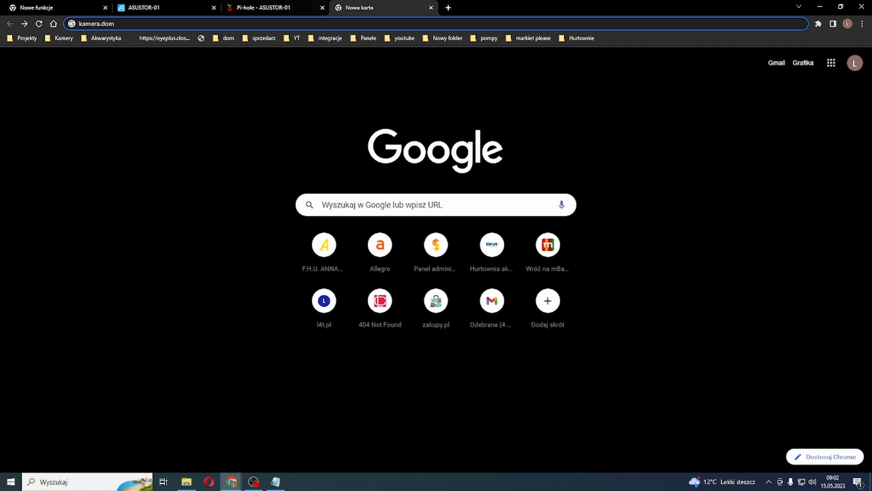
# Step: View the ASUSTOR desktop, switch back to Pi-hole, and open its dashboard
pyautogui.click(177, 7)
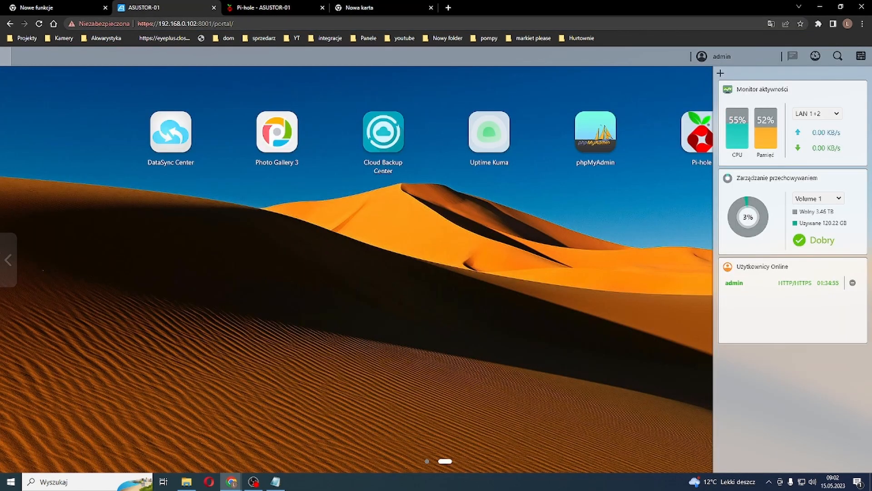
pyautogui.click(263, 7)
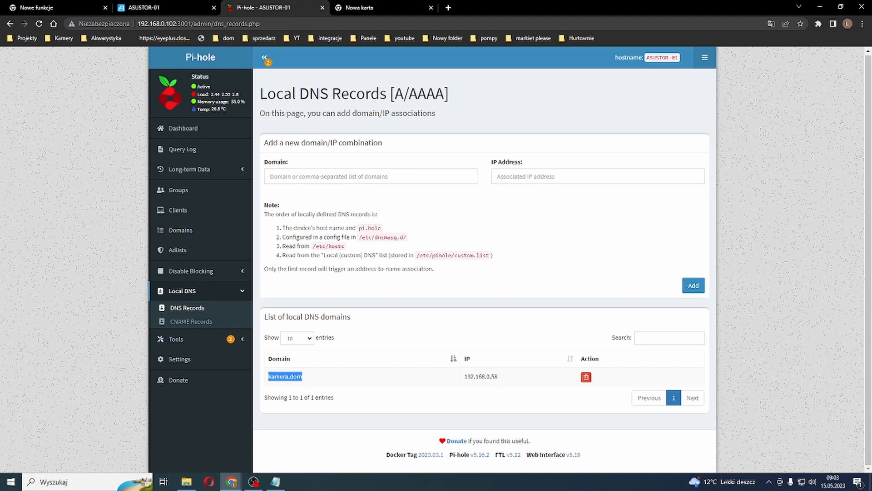
pyautogui.click(183, 129)
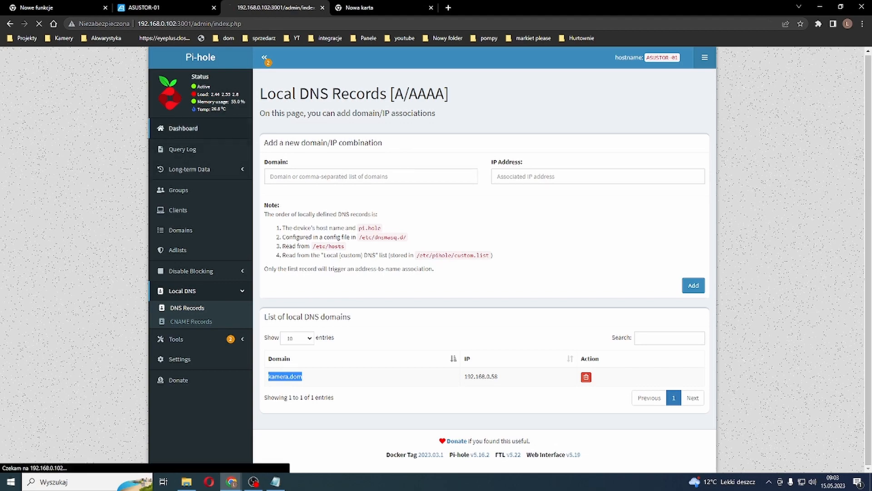